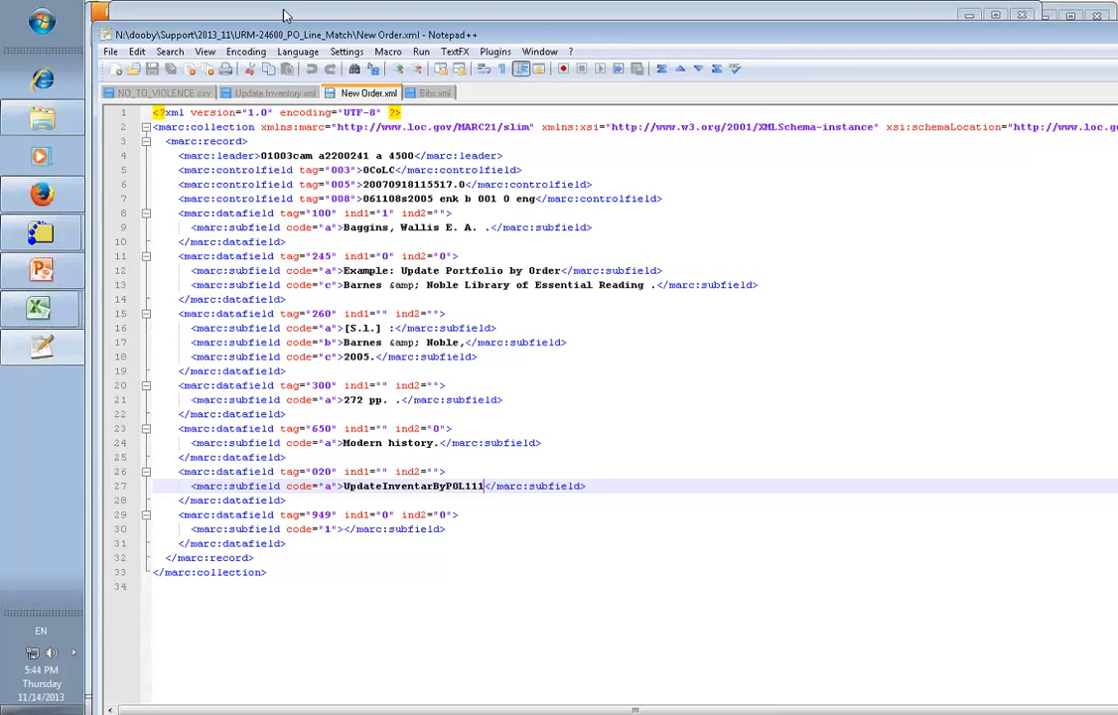
Step: Examine the 856 URL field in Update Inventory.xml and the folder containing the two import files
{"action": "left_click", "coordinate": [44, 119]}
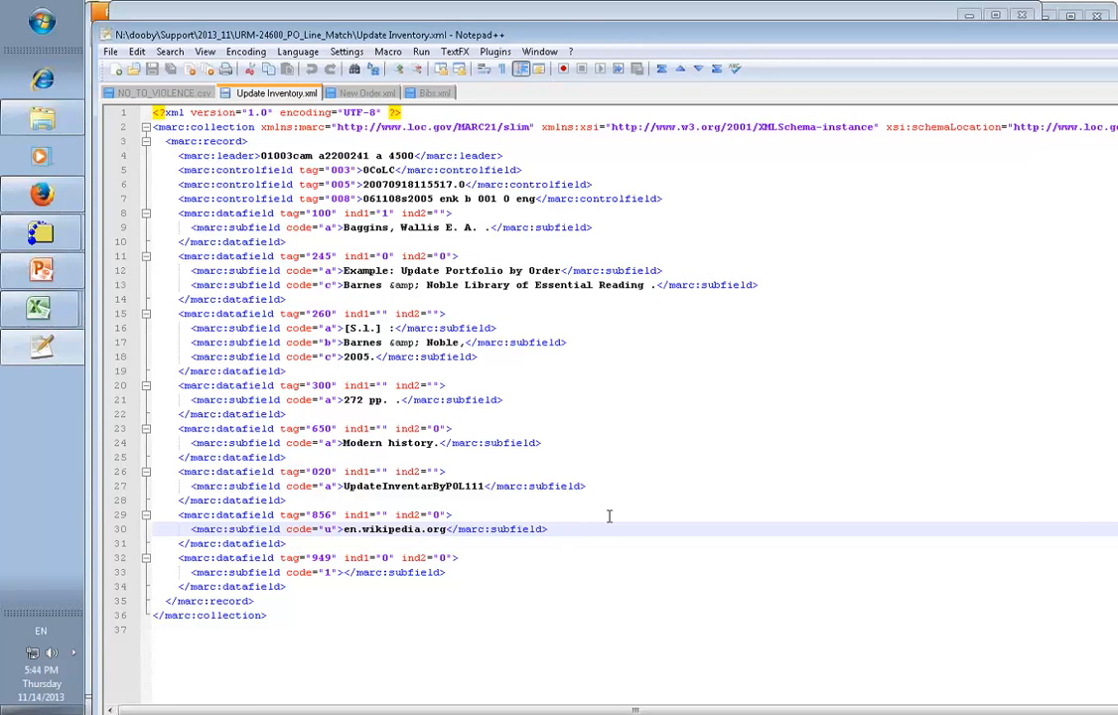
{"action": "left_click_drag", "start_coordinate": [589, 526], "coordinate": [216, 531]}
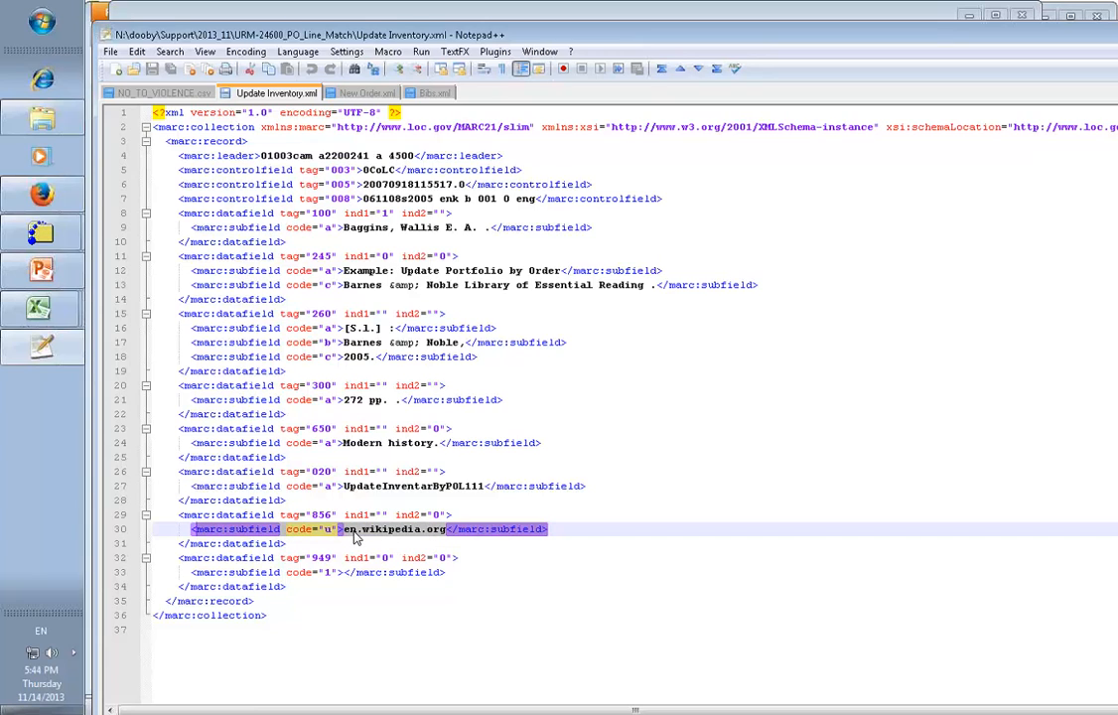
{"action": "left_click", "coordinate": [580, 531]}
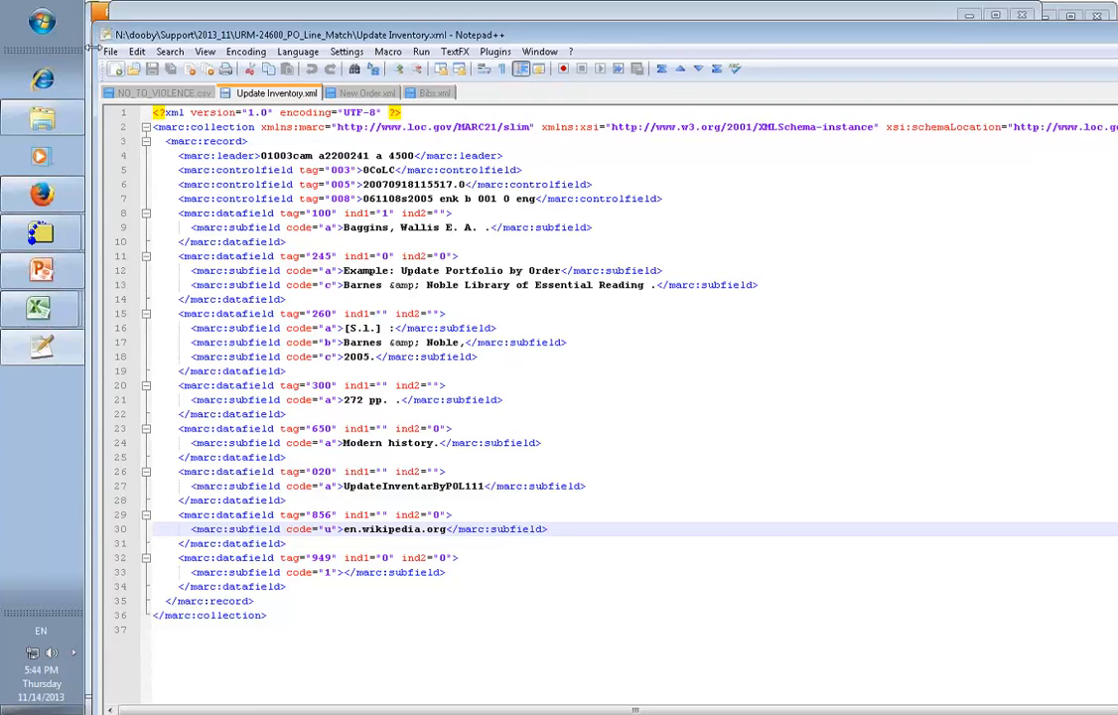
{"action": "left_click", "coordinate": [144, 14]}
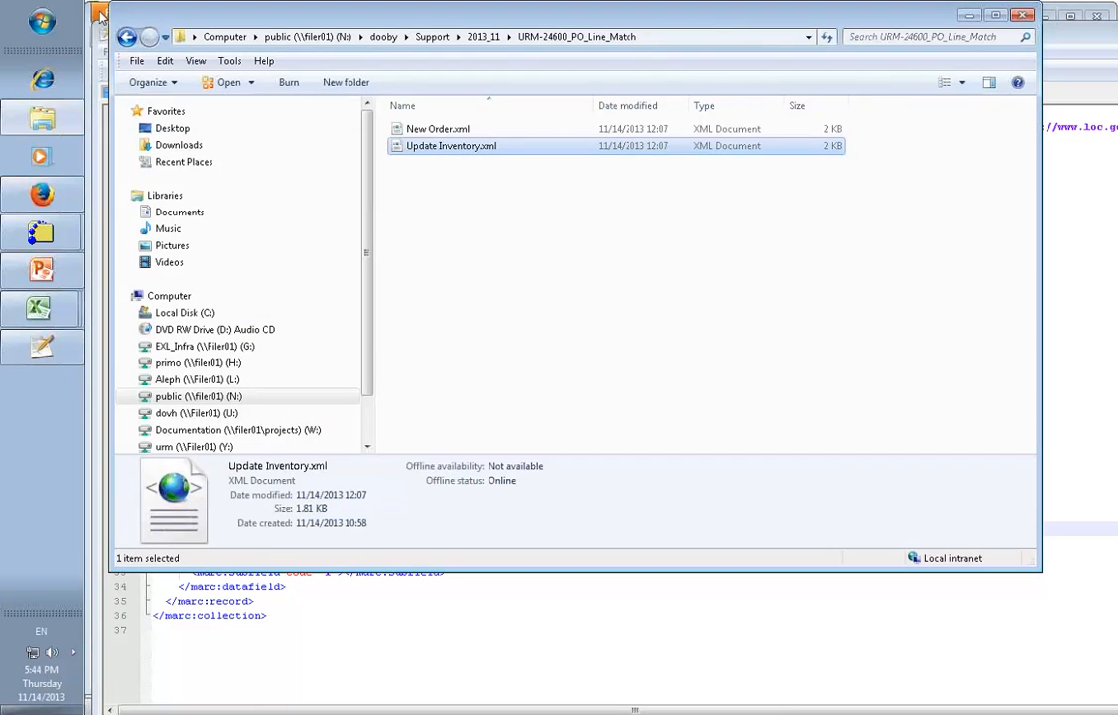
Step: Switch to Alma in Firefox and open the Import Profiles list from the acquisitions configuration
{"action": "left_click", "coordinate": [95, 13]}
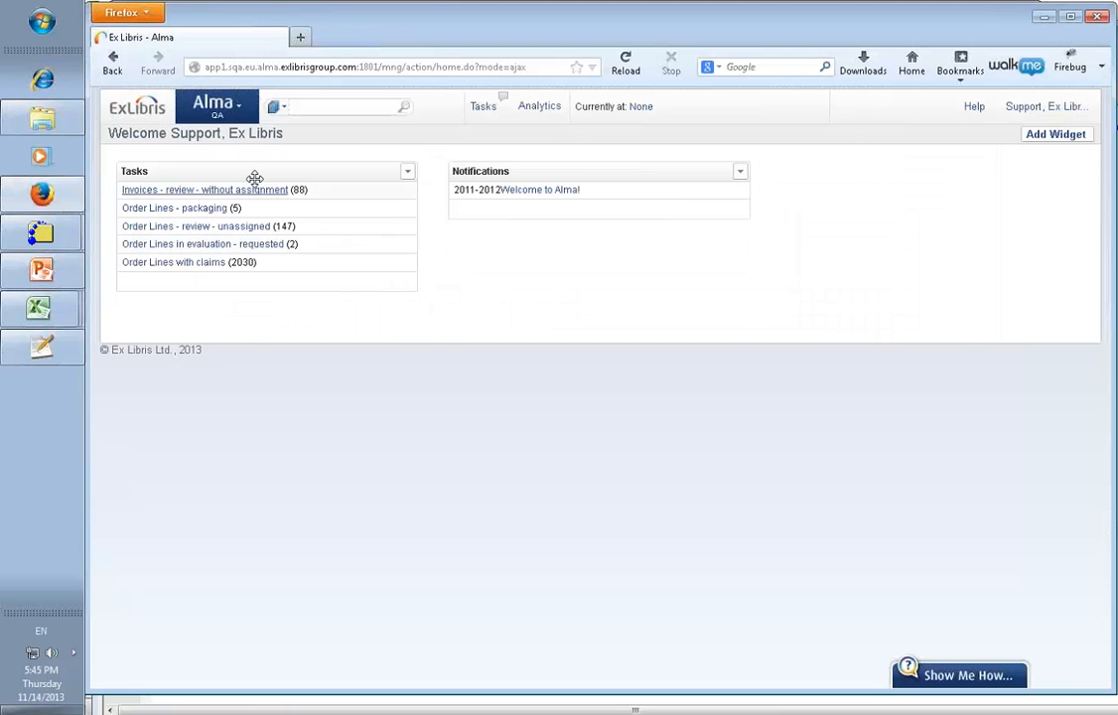
{"action": "left_click", "coordinate": [241, 109]}
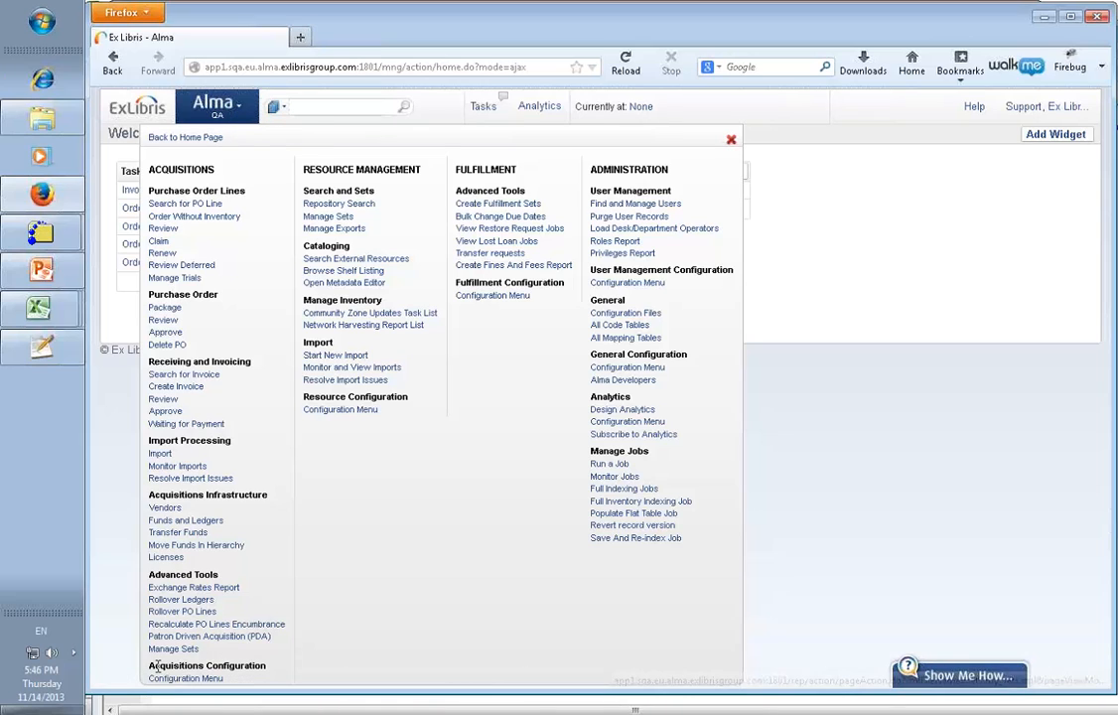
{"action": "left_click", "coordinate": [186, 679]}
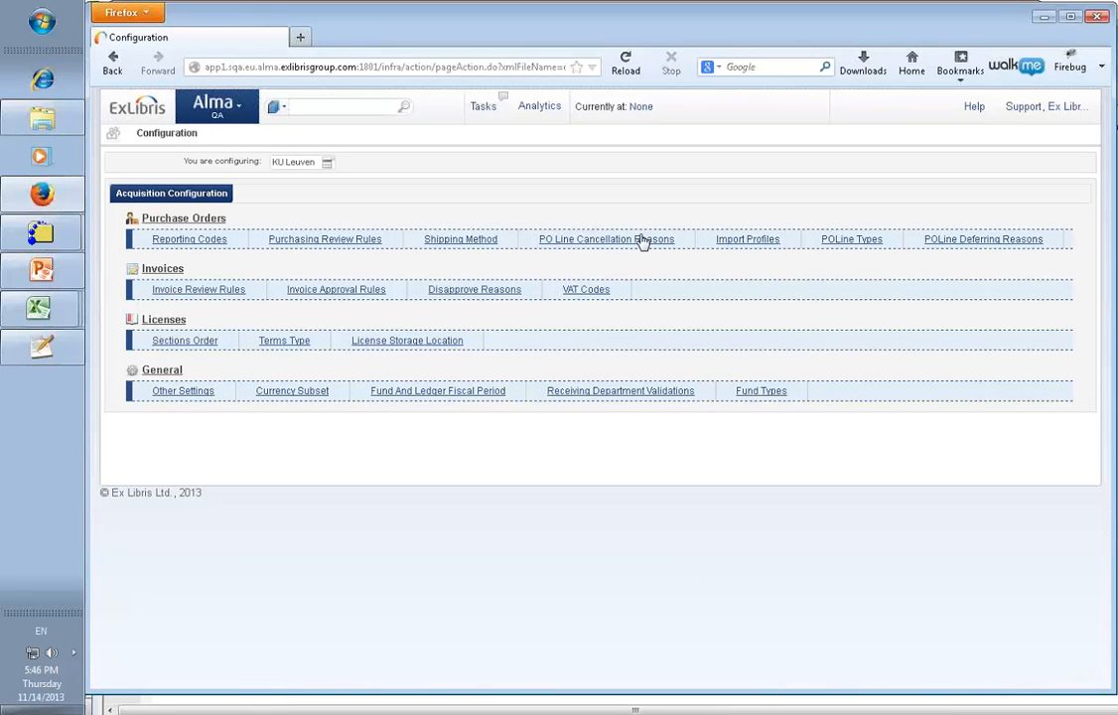
{"action": "left_click", "coordinate": [754, 242]}
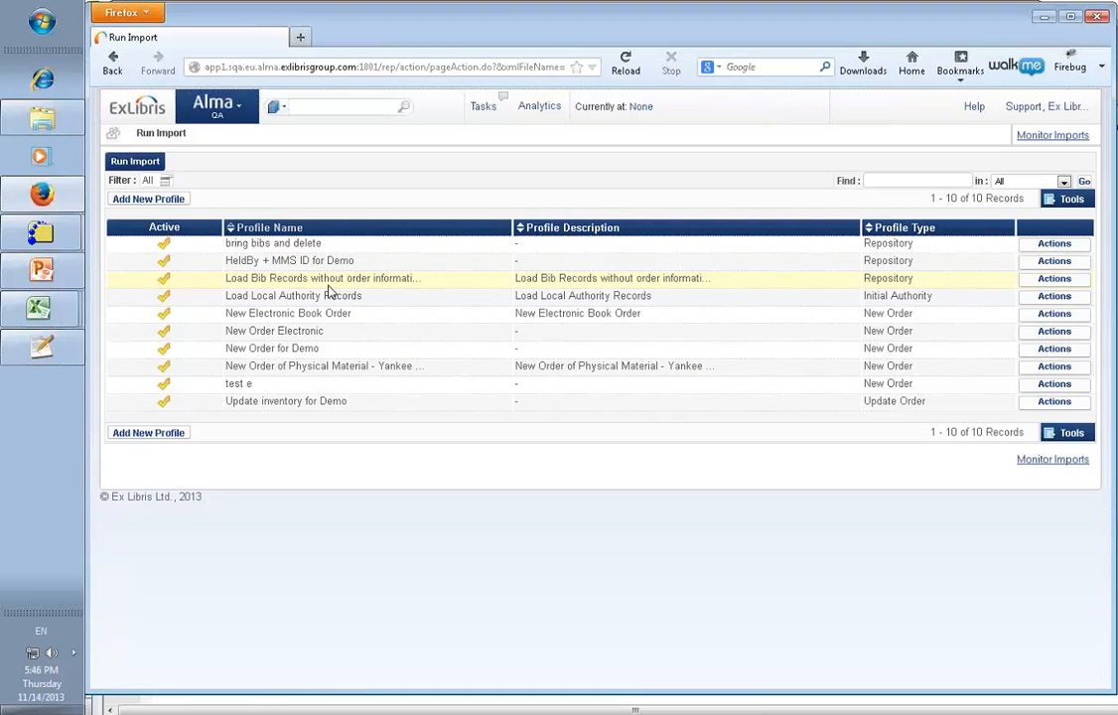
Step: Run the "New Order for Demo" import profile with the file New Order.xml
{"action": "left_click", "coordinate": [1054, 349]}
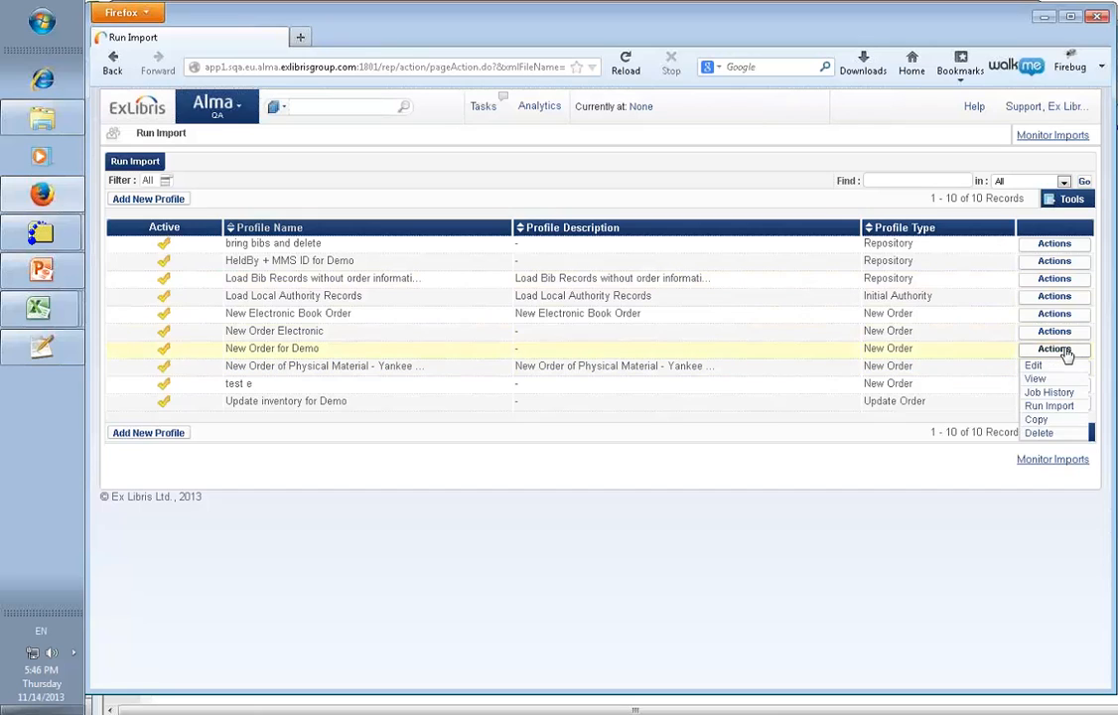
{"action": "left_click", "coordinate": [1049, 407]}
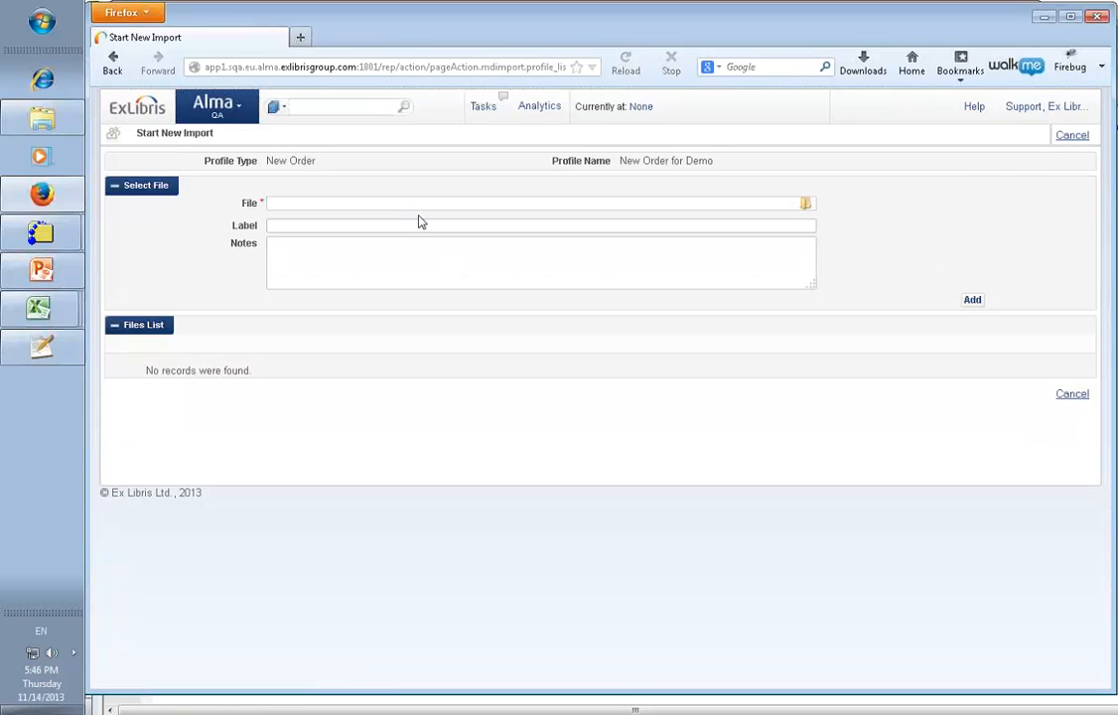
{"action": "left_click", "coordinate": [806, 203]}
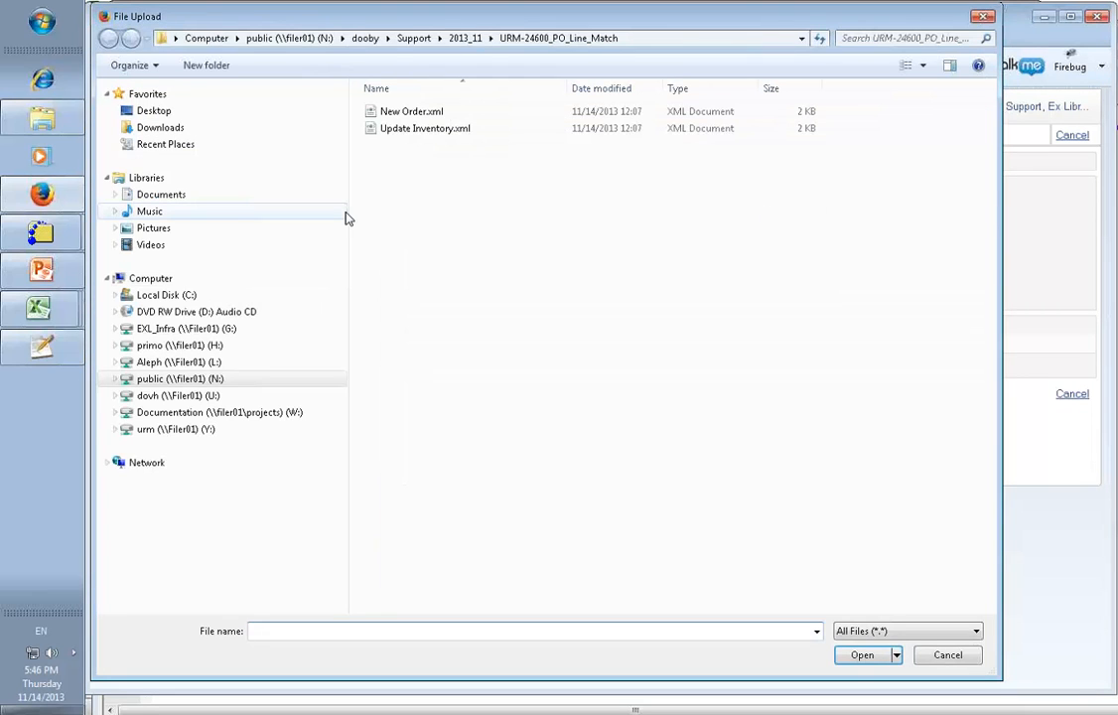
{"action": "left_click", "coordinate": [383, 114]}
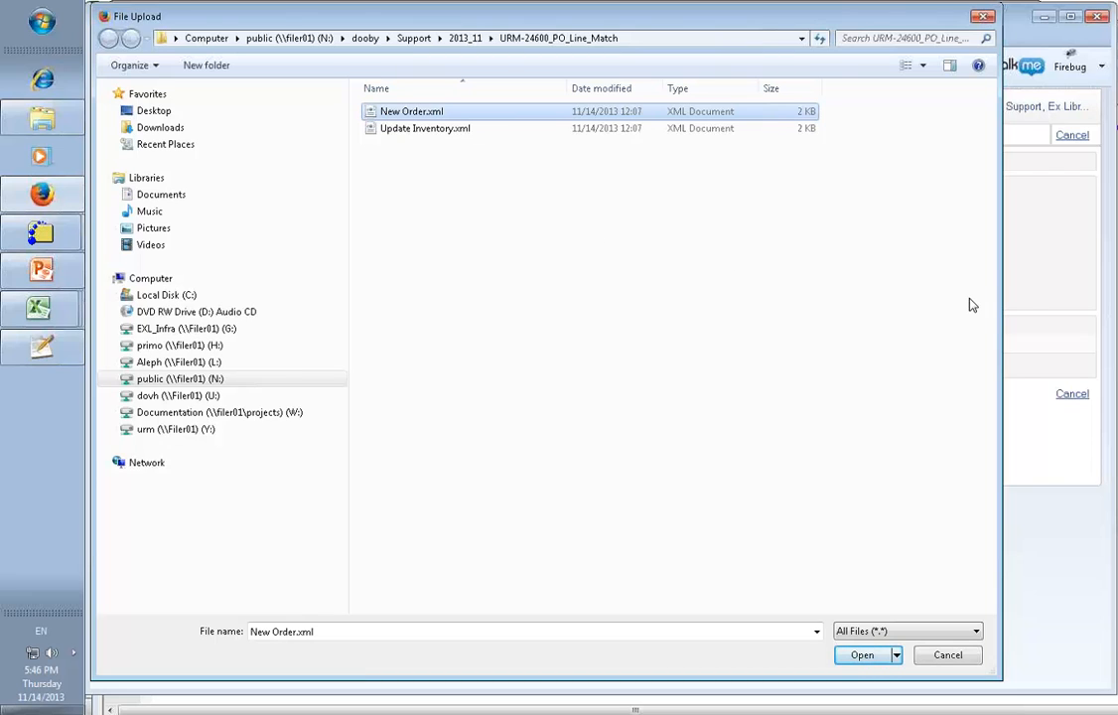
{"action": "key", "text": "Return"}
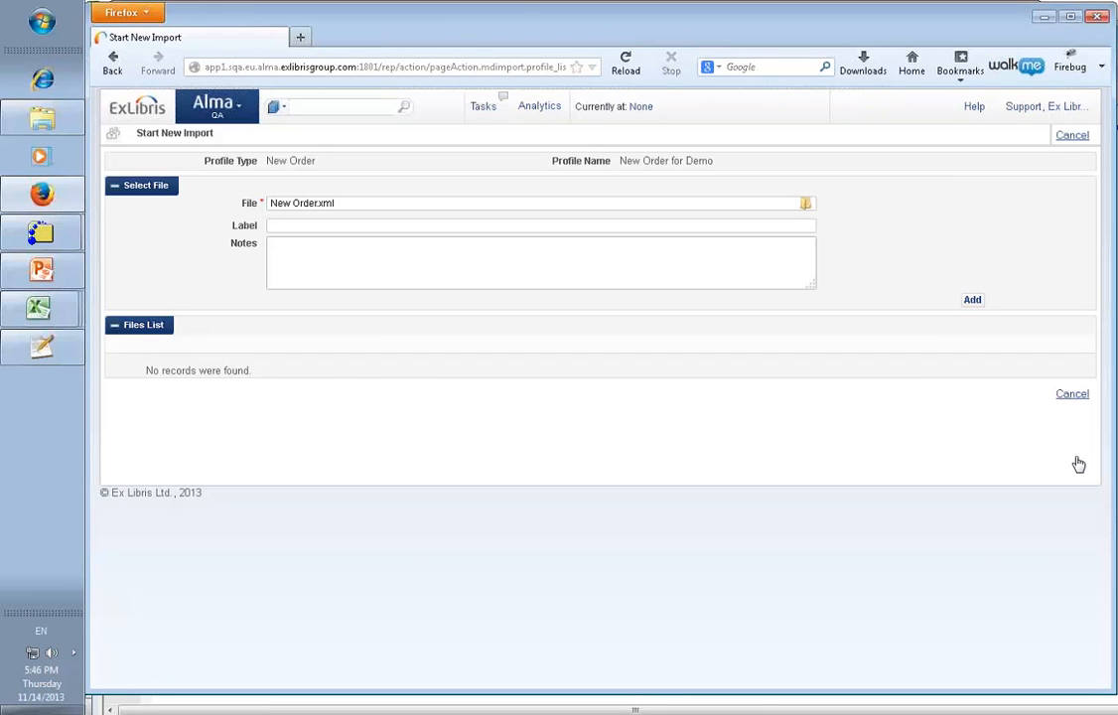
{"action": "left_click", "coordinate": [132, 295]}
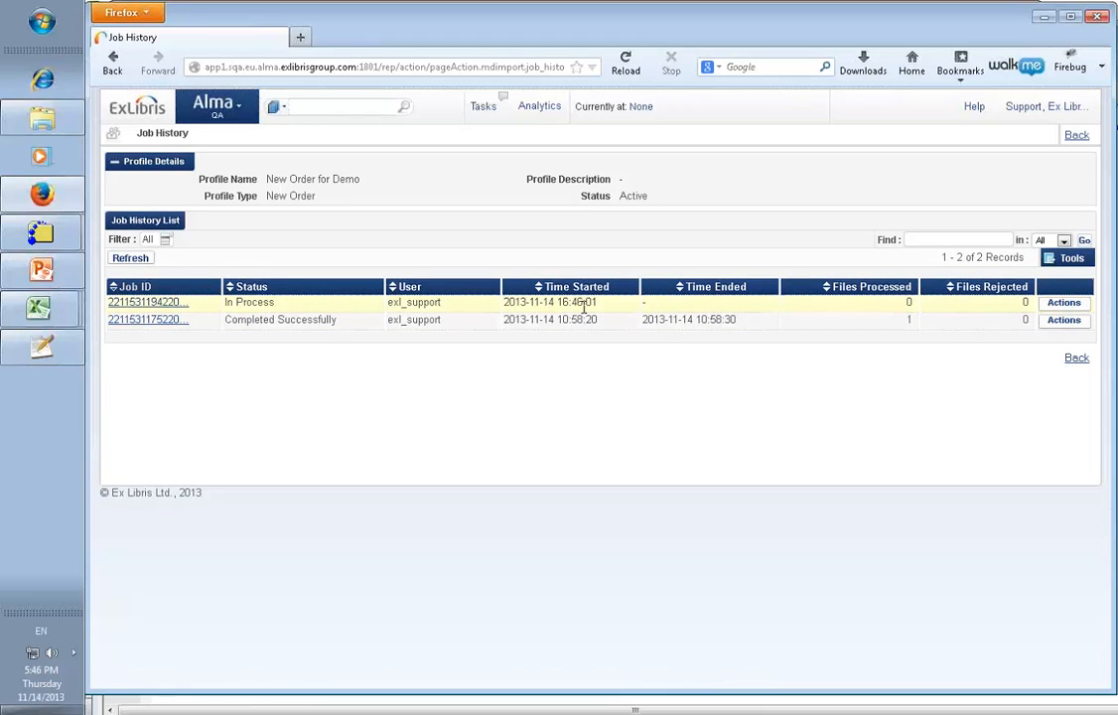
Step: Refresh the job history and view the imported records of the newest import job
{"action": "left_click", "coordinate": [132, 260]}
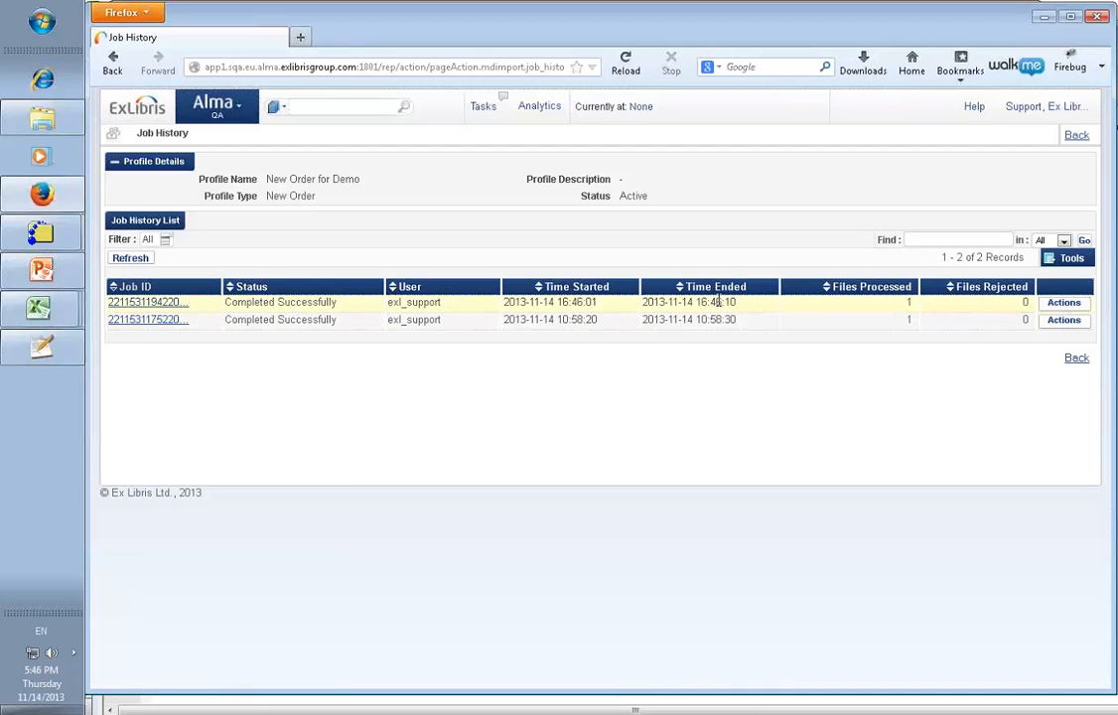
{"action": "left_click", "coordinate": [1064, 302]}
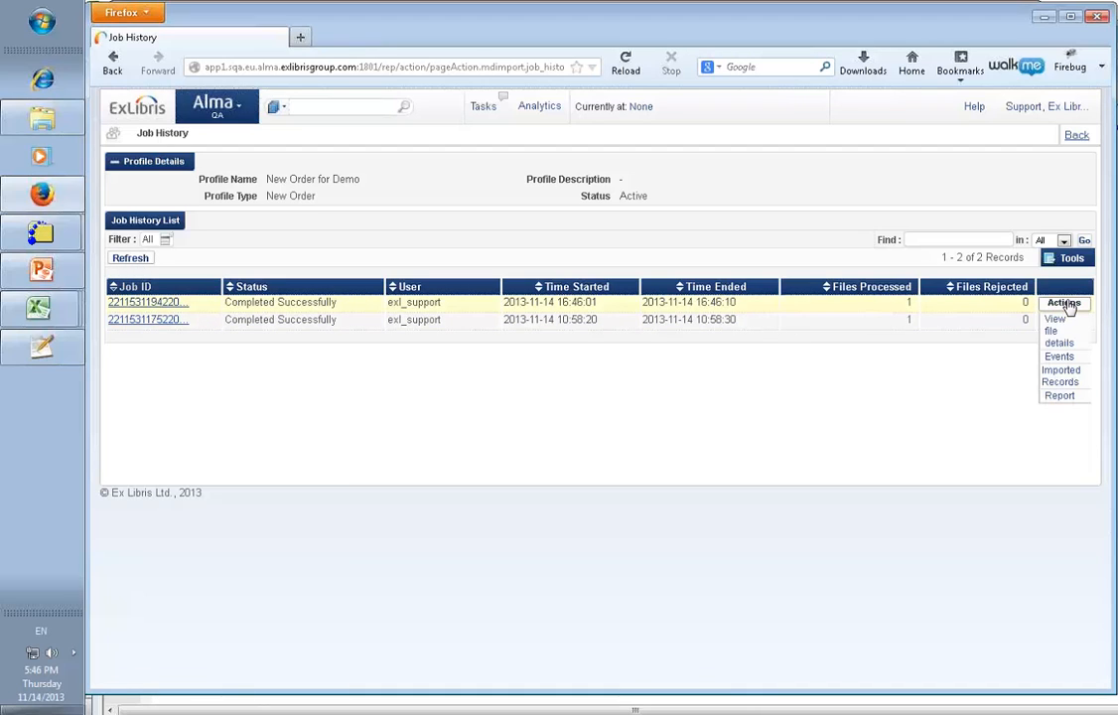
{"action": "left_click", "coordinate": [1071, 380]}
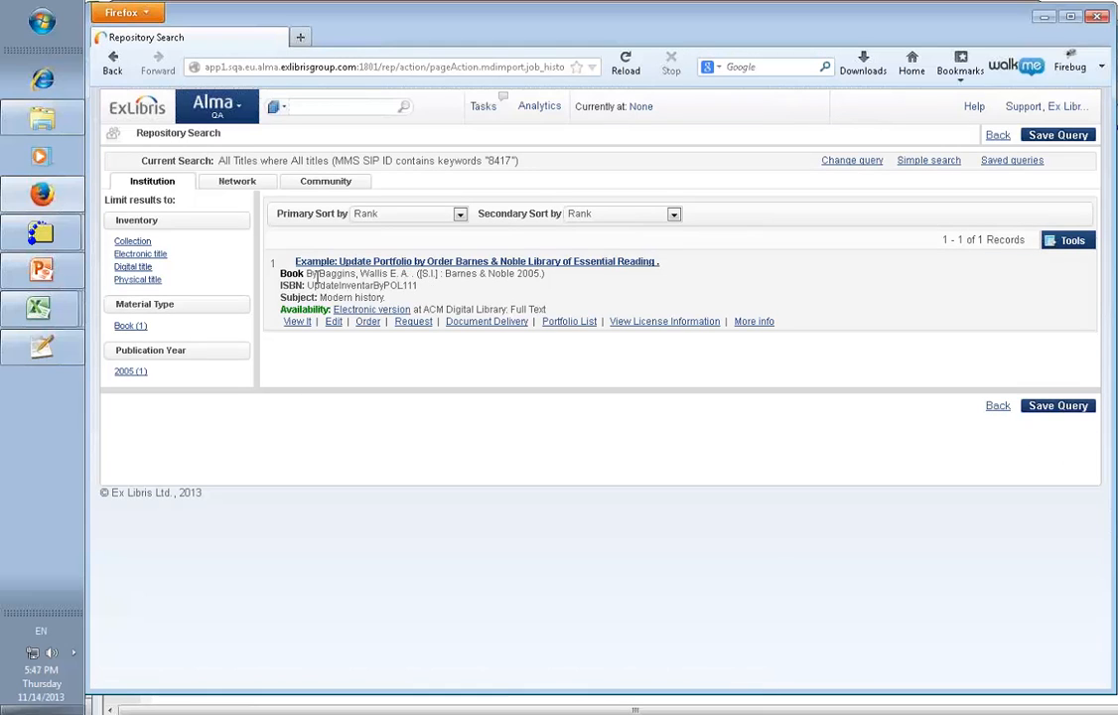
Step: Inspect the coverage and linking information of the imported title's electronic portfolio, leaving the editor without saving
{"action": "left_click", "coordinate": [397, 310]}
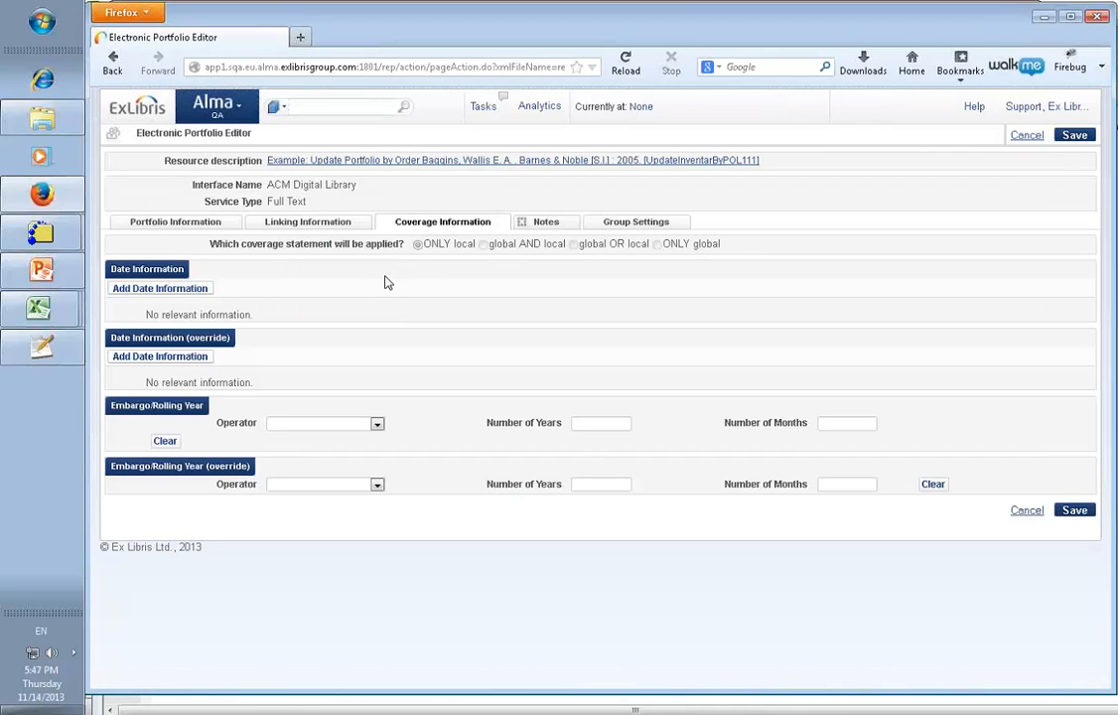
{"action": "left_click", "coordinate": [334, 228]}
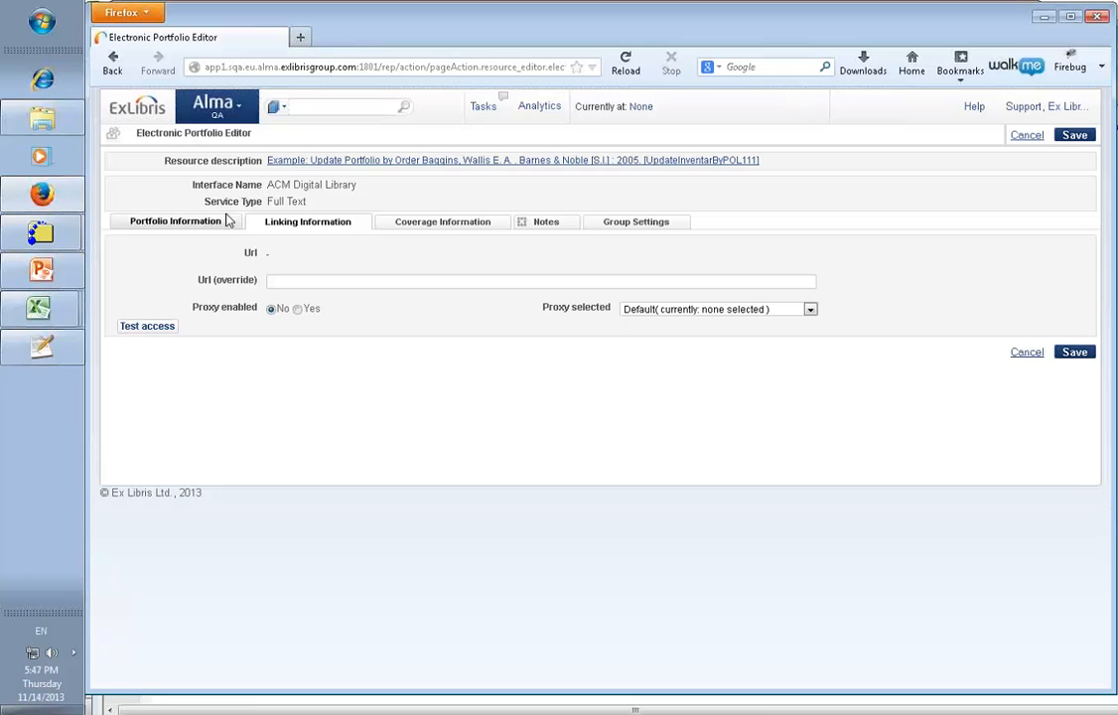
{"action": "left_click", "coordinate": [1026, 135]}
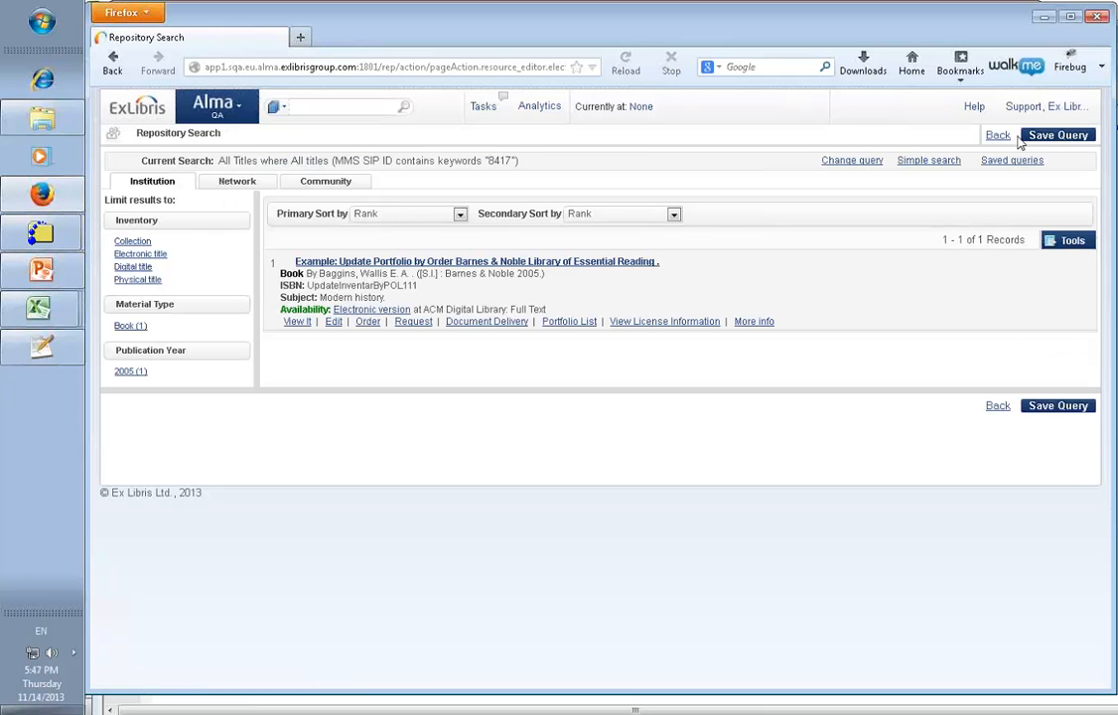
Step: Open the purchase order line associated with the imported title from its additional information
{"action": "double_click", "coordinate": [403, 286]}
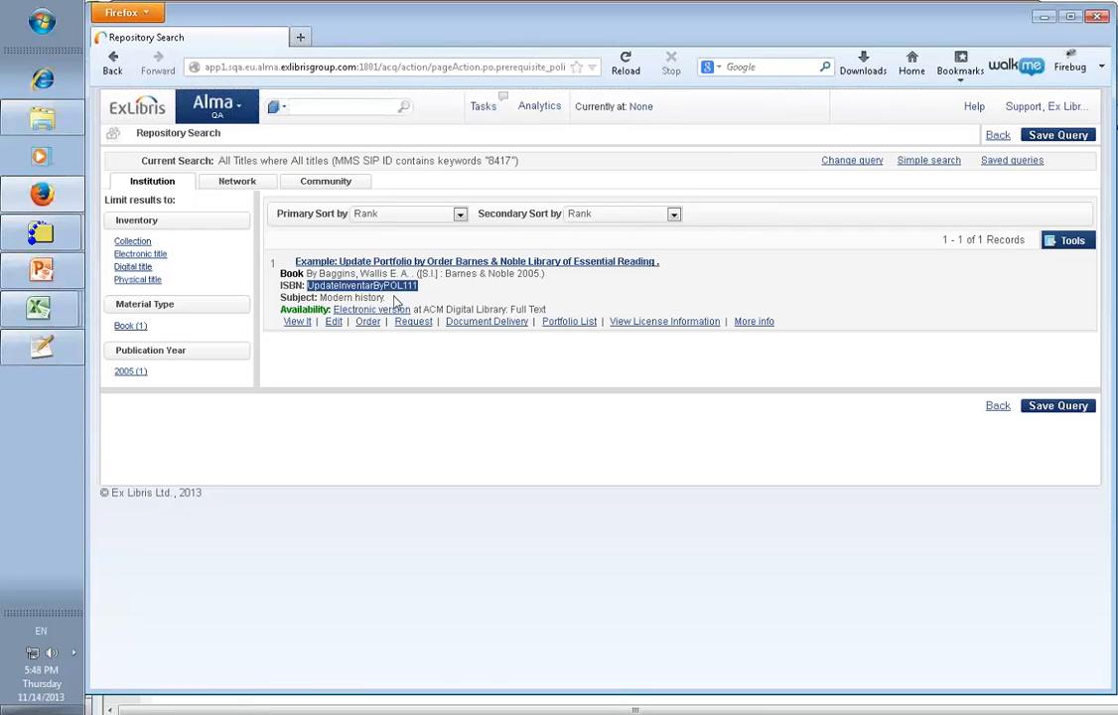
{"action": "left_click", "coordinate": [753, 321]}
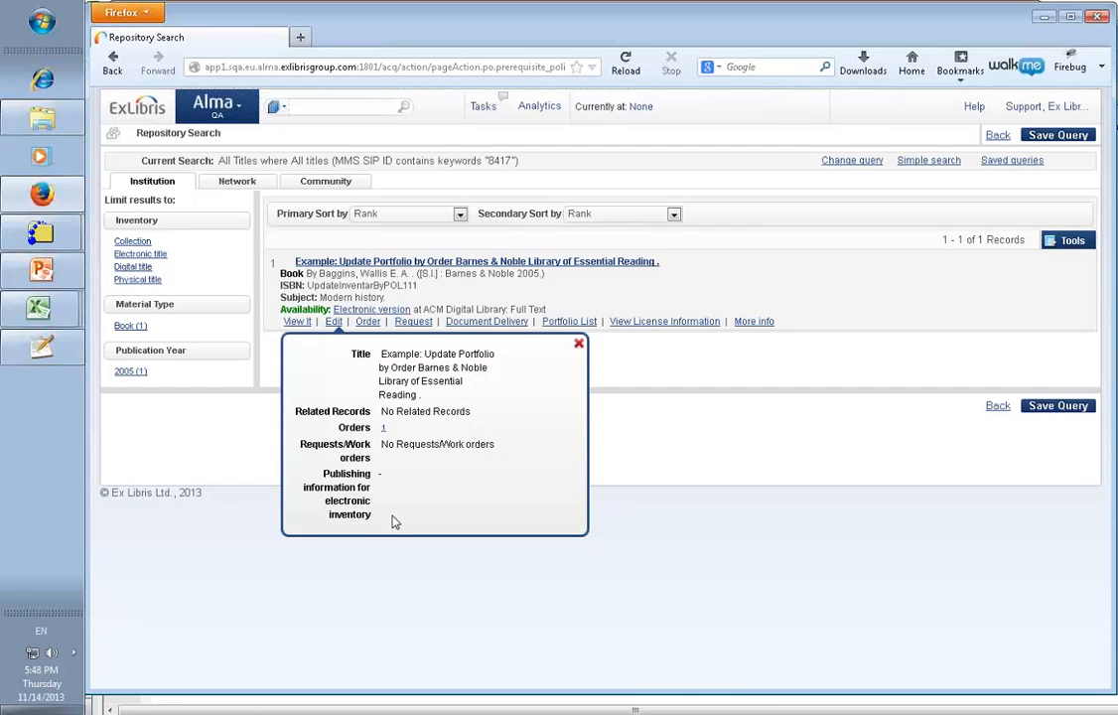
{"action": "left_click", "coordinate": [384, 429]}
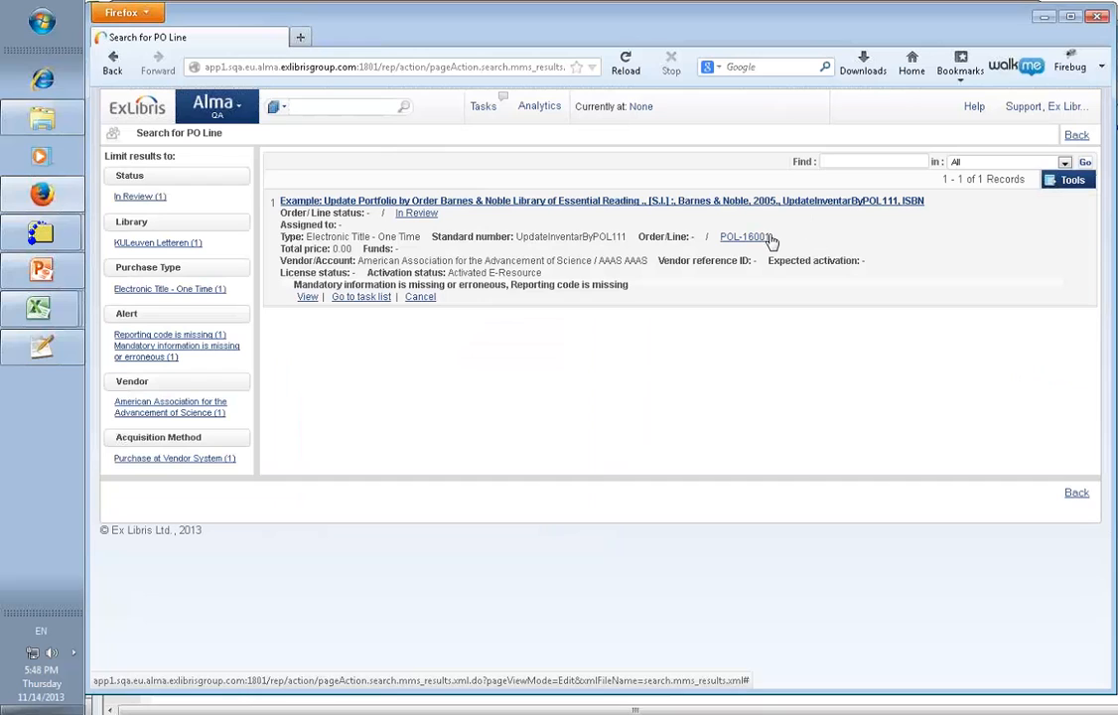
Step: Copy the PO line number of the imported title's order
{"action": "left_click_drag", "start_coordinate": [763, 239], "coordinate": [722, 241]}
{"action": "left_click", "coordinate": [801, 254]}
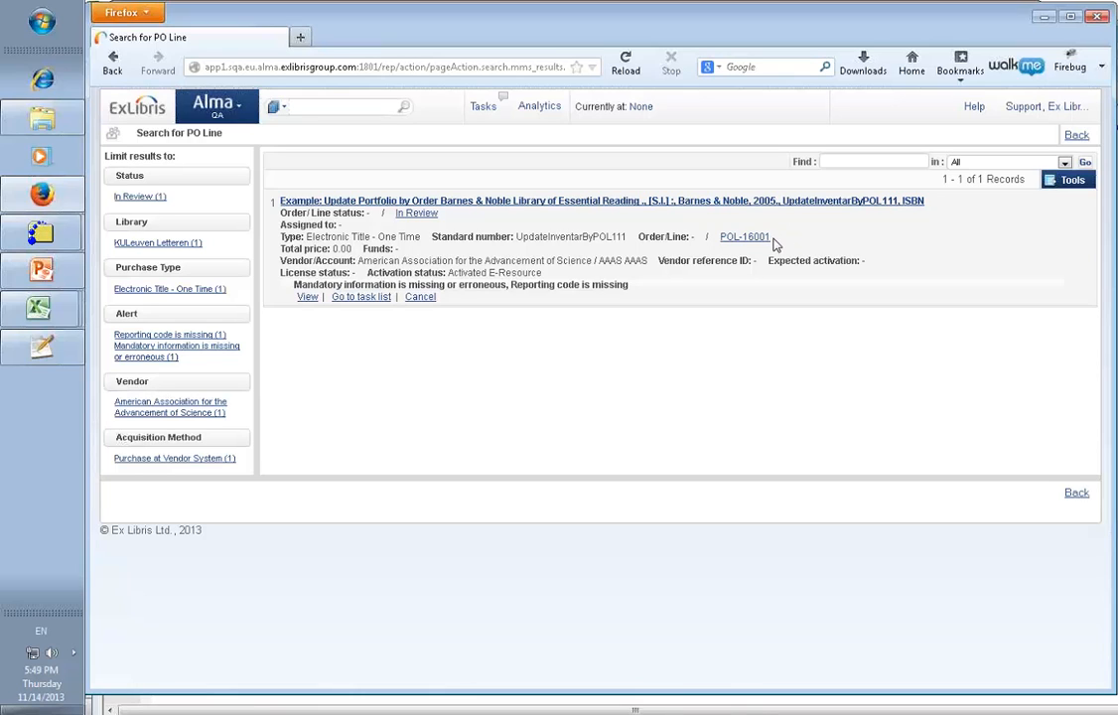
{"action": "left_click_drag", "start_coordinate": [770, 240], "coordinate": [722, 241]}
{"action": "left_click", "coordinate": [820, 244]}
{"action": "left_click_drag", "start_coordinate": [773, 247], "coordinate": [727, 249]}
{"action": "key", "text": "ctrl+c"}
Step: Switch to Notepad++, paste the PO line number into field 949 subfield 1 of Update Inventory.xml, and save the file
{"action": "key", "text": "alt+Tab"}
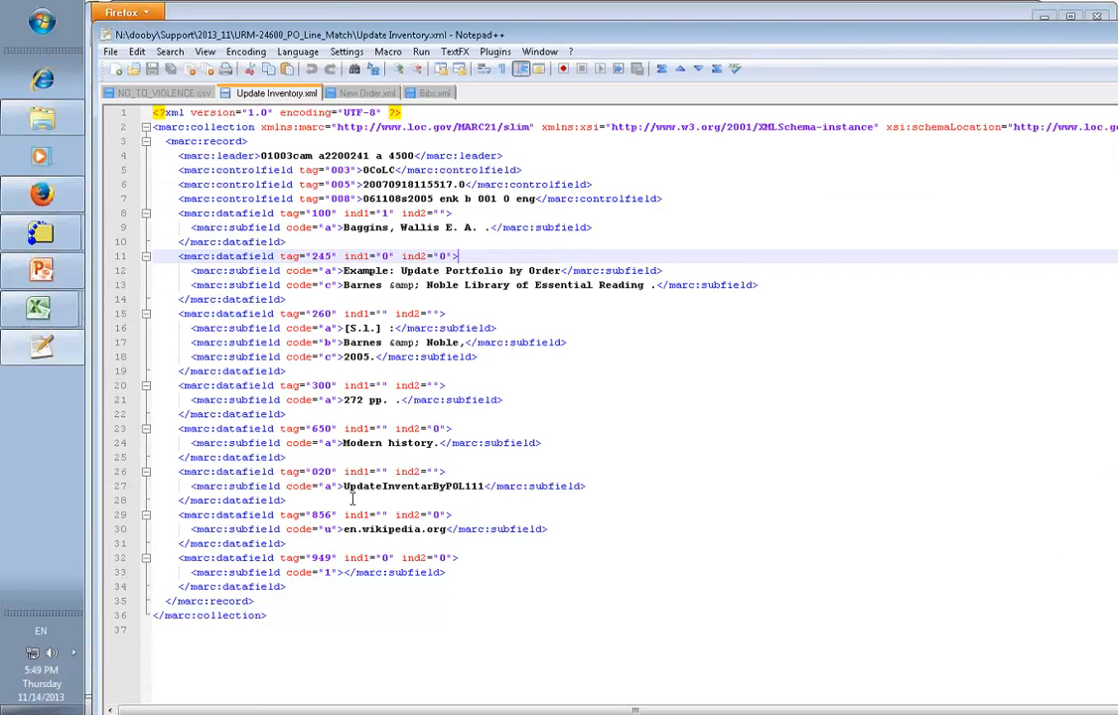
{"action": "left_click", "coordinate": [341, 574]}
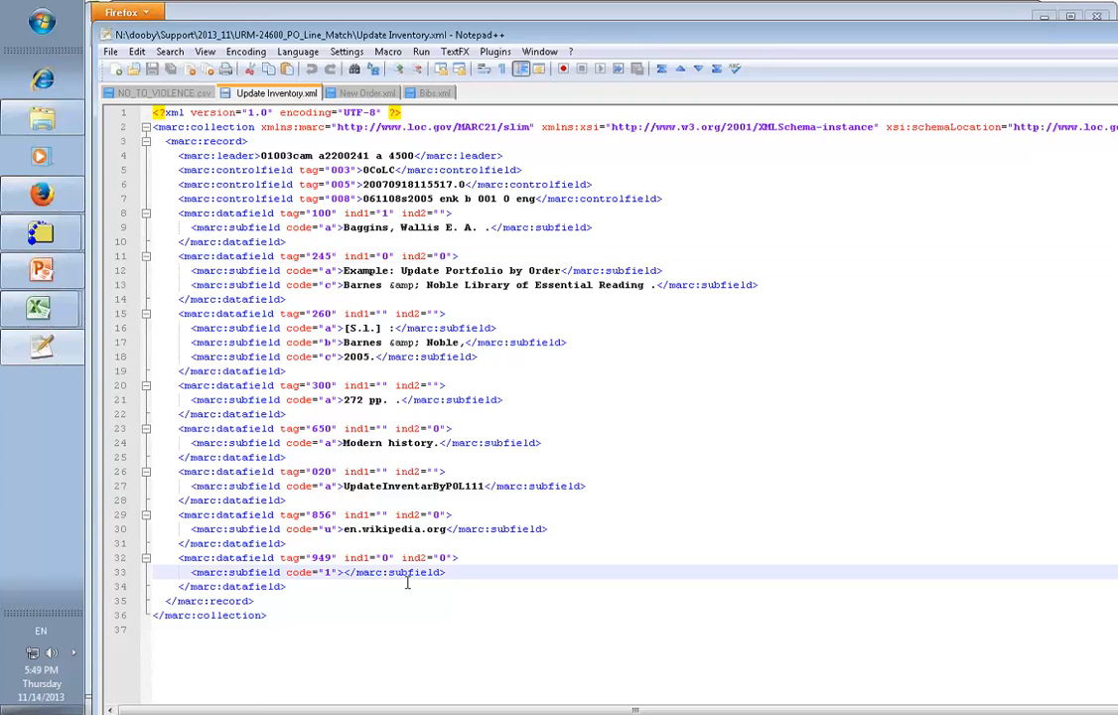
{"action": "key", "text": "ctrl+v"}
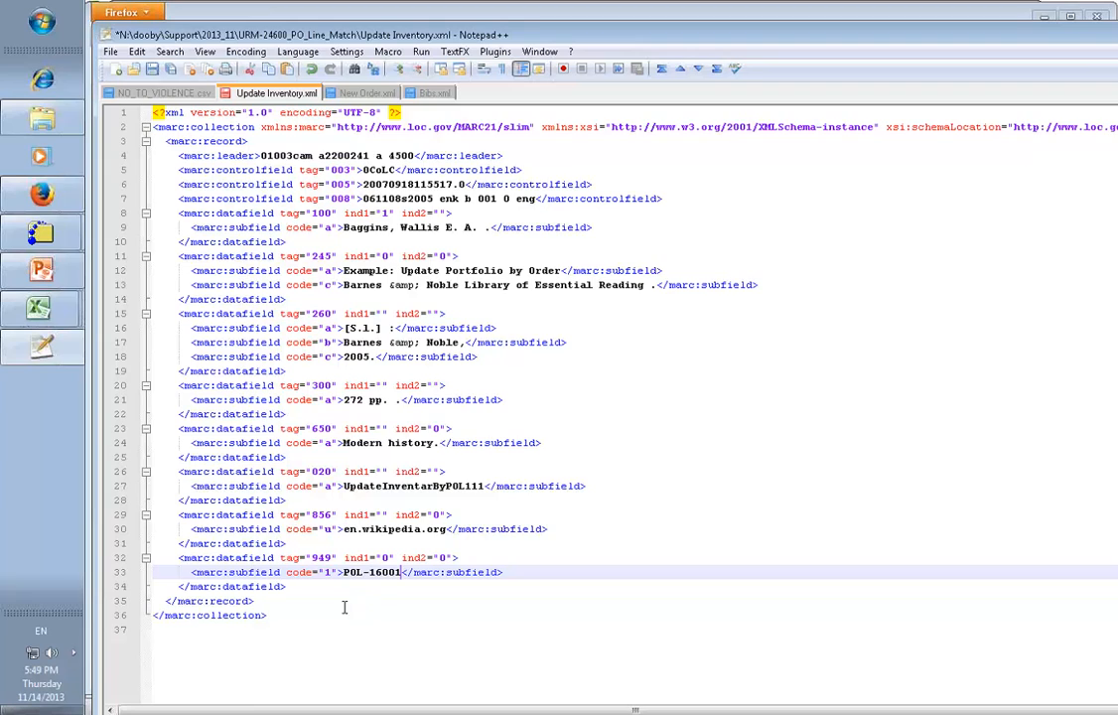
{"action": "left_click_drag", "start_coordinate": [343, 572], "coordinate": [403, 572]}
{"action": "left_click", "coordinate": [393, 597]}
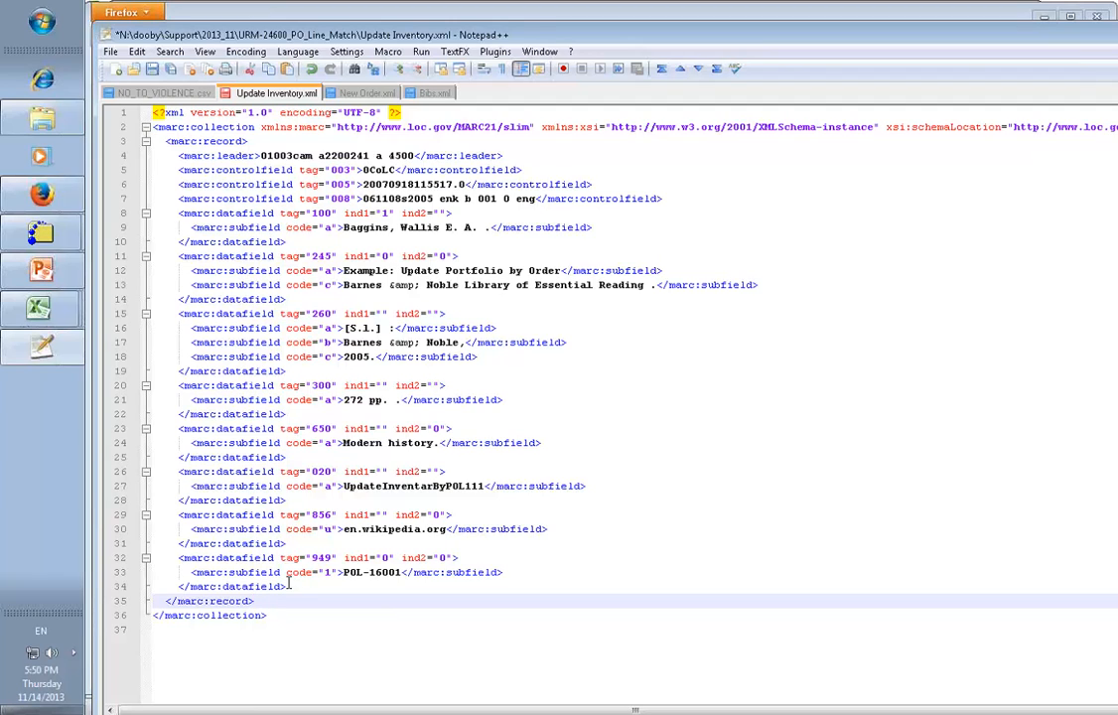
{"action": "left_click", "coordinate": [154, 69]}
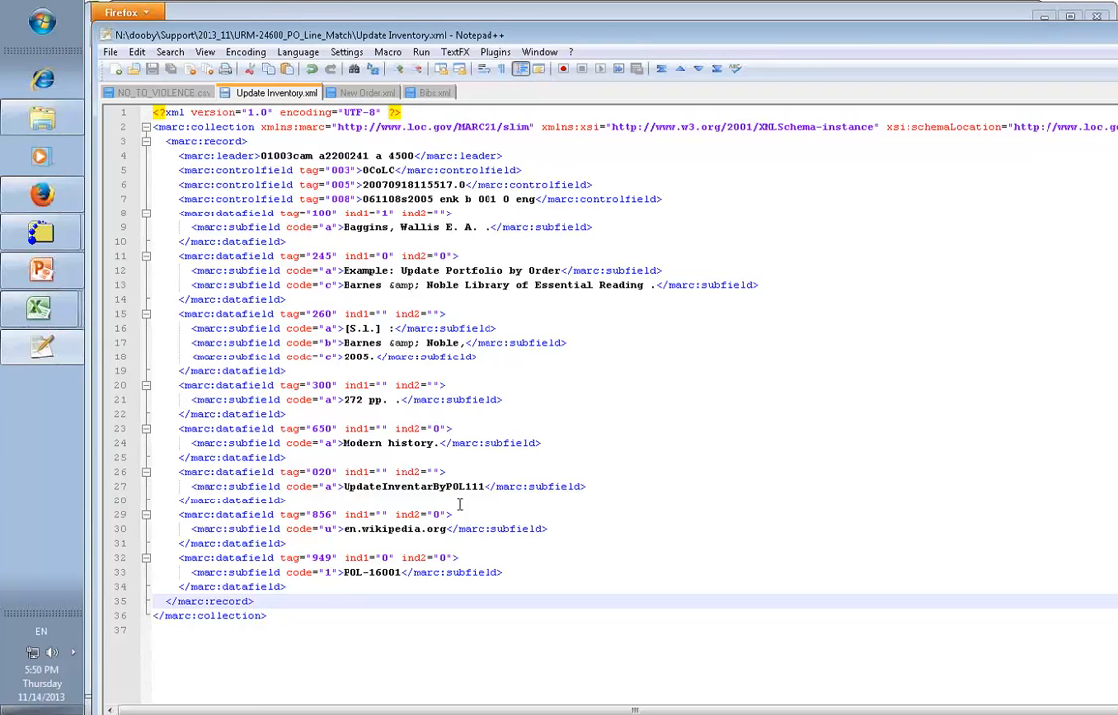
Step: Switch back to Alma, reopen the acquisitions Import Profiles list and filter it to the Update Order type
{"action": "left_click", "coordinate": [228, 18]}
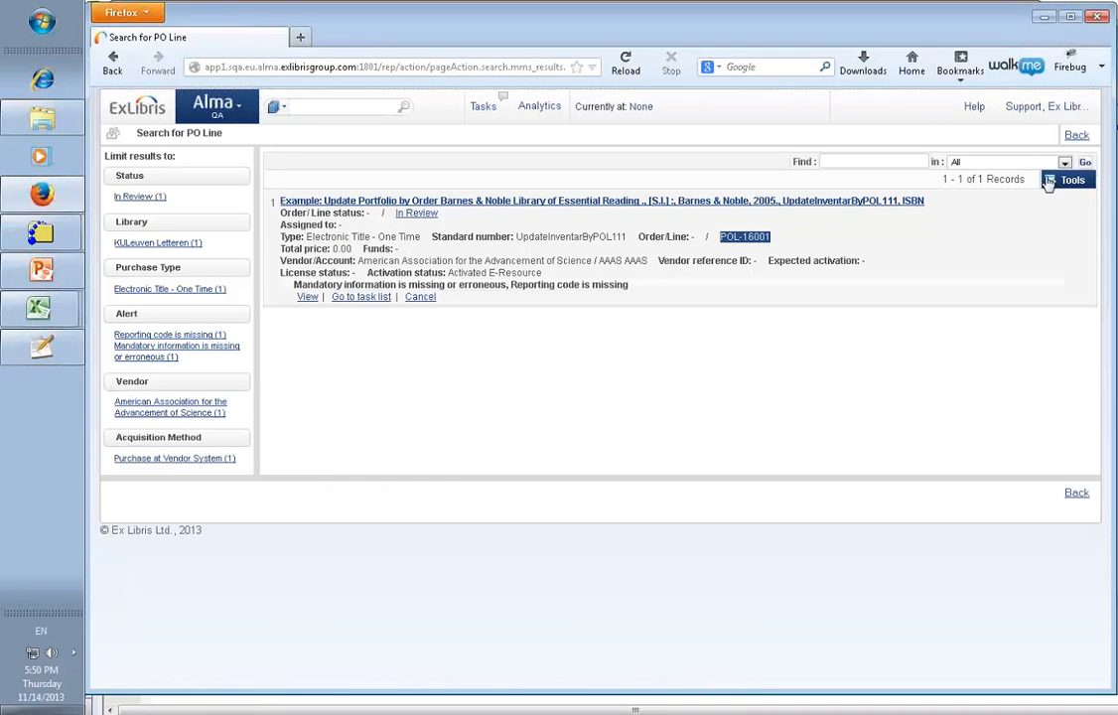
{"action": "left_click", "coordinate": [213, 114]}
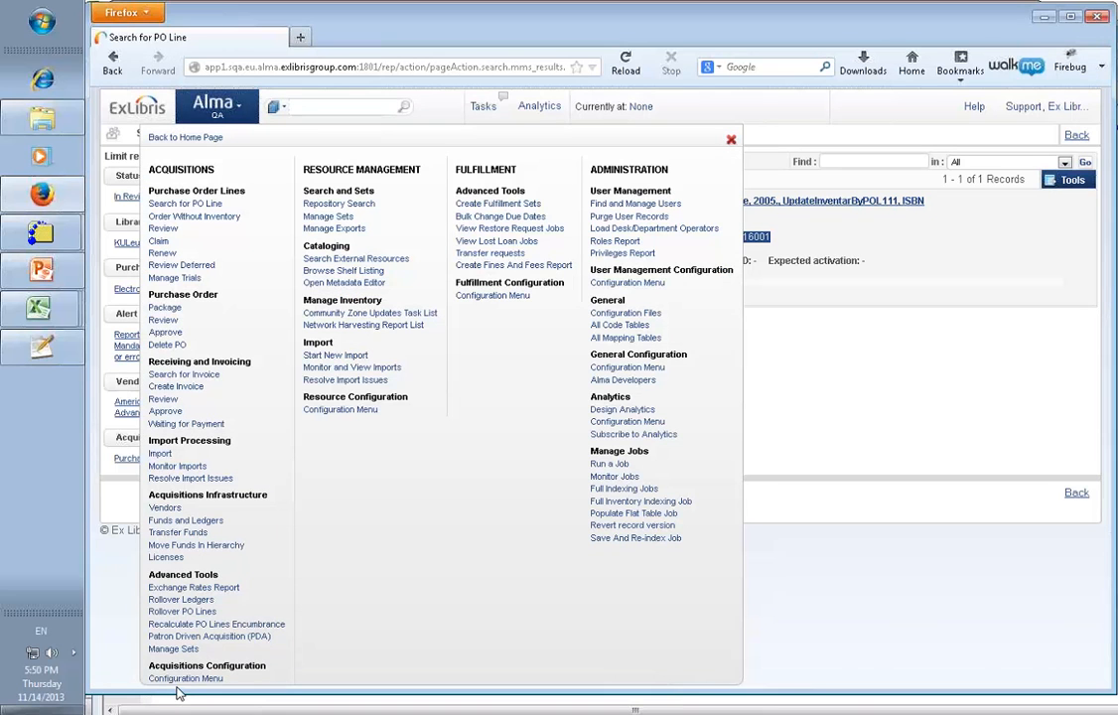
{"action": "left_click", "coordinate": [187, 679]}
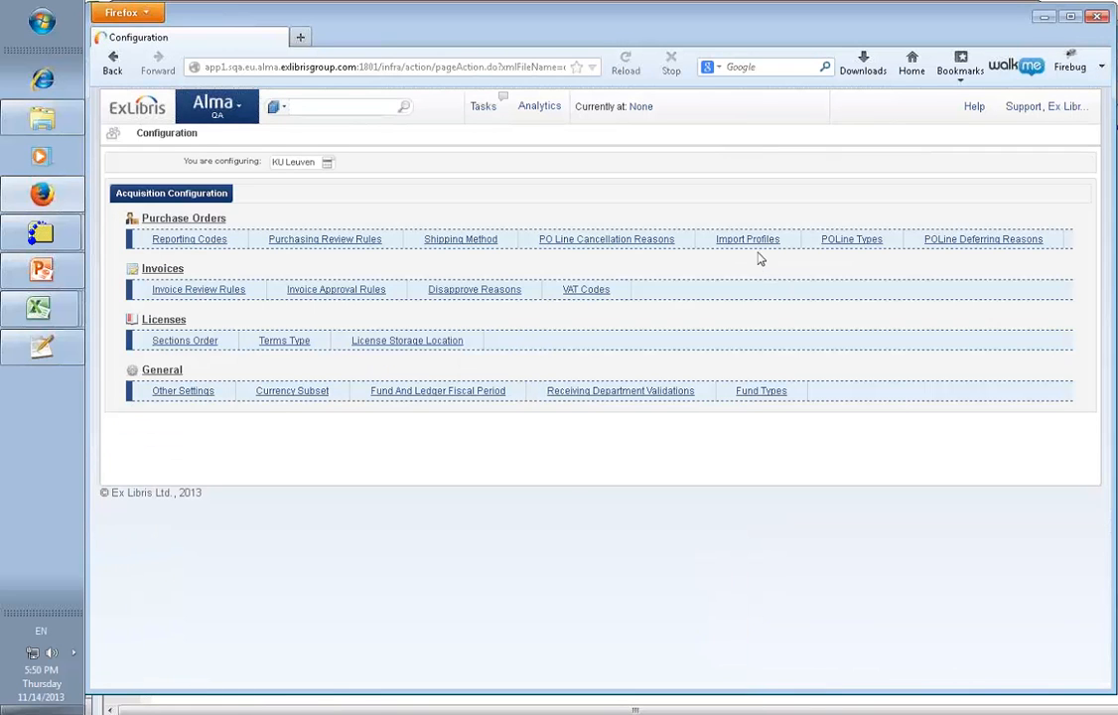
{"action": "left_click", "coordinate": [759, 244]}
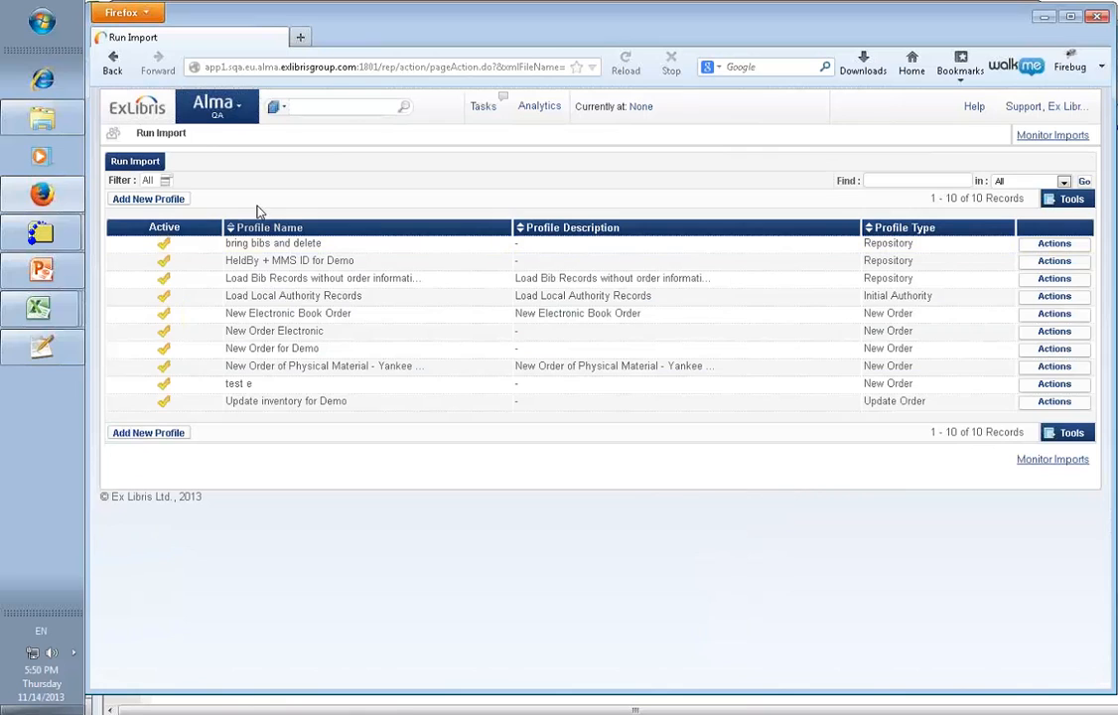
{"action": "left_click", "coordinate": [164, 182]}
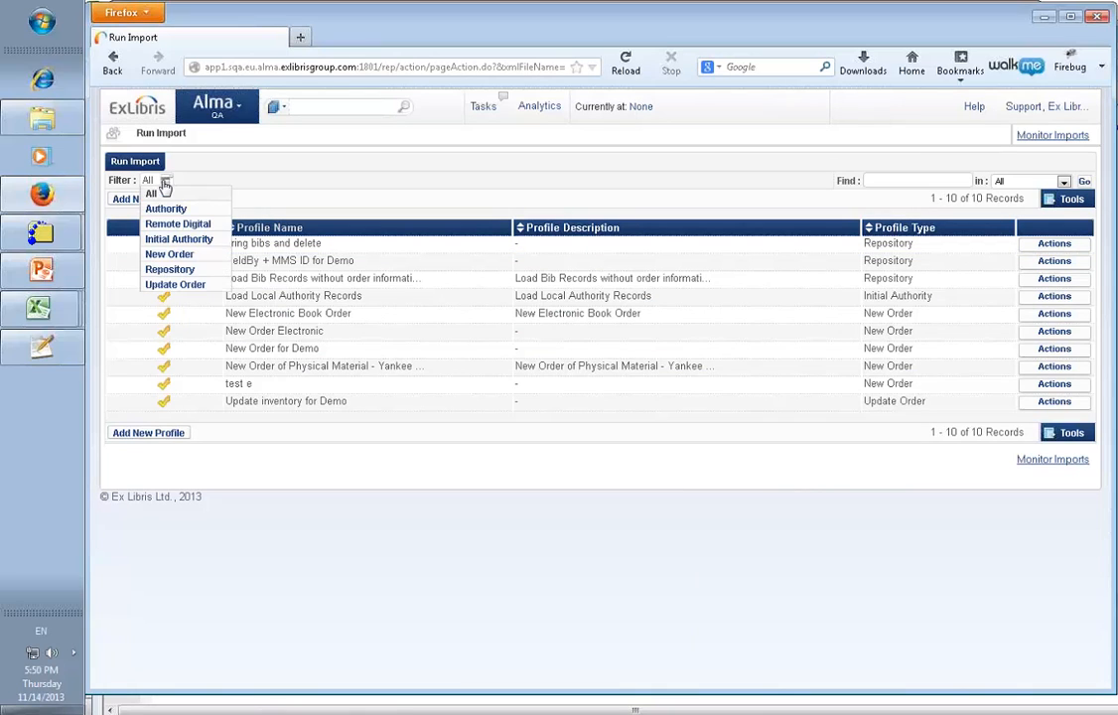
{"action": "left_click", "coordinate": [176, 285]}
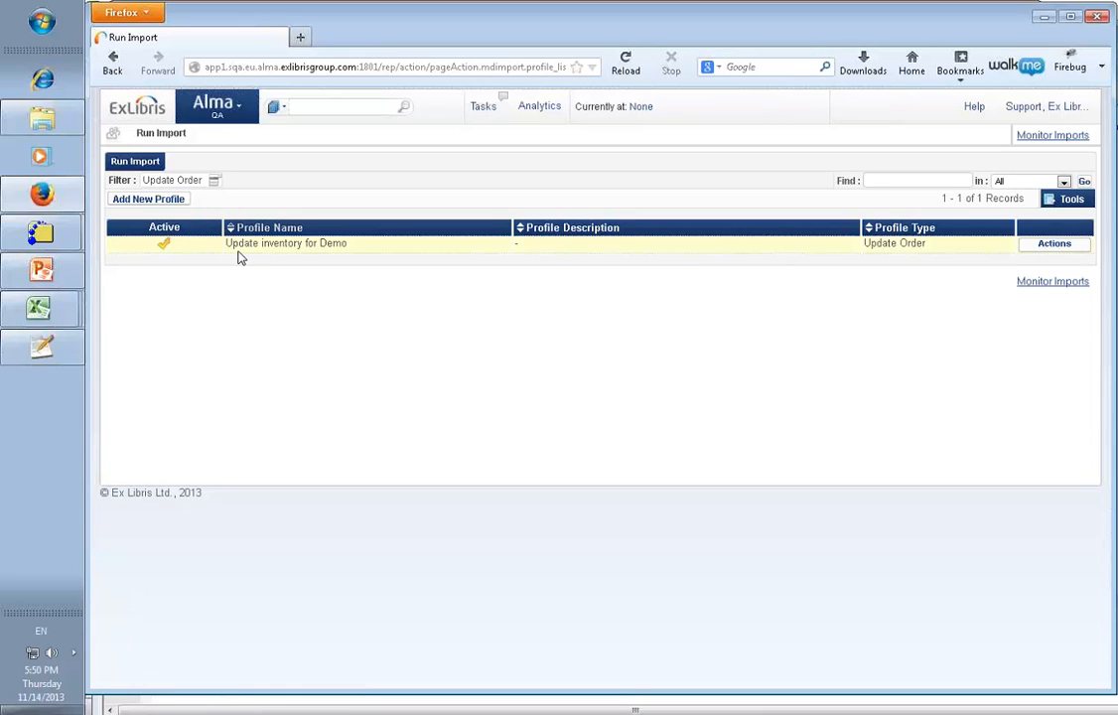
Step: Open the Update inventory for Demo profile for editing, compare its PO line field mapping with Update Inventory.xml in Notepad++, and save the profile
{"action": "left_click", "coordinate": [1050, 246]}
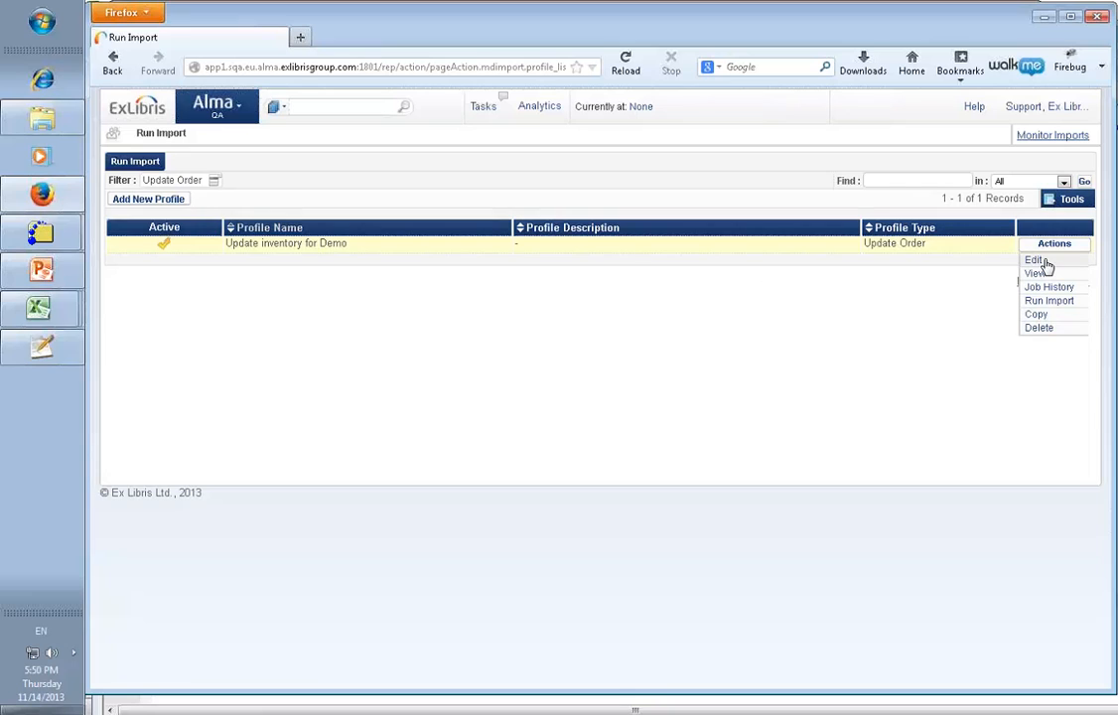
{"action": "left_click", "coordinate": [1044, 262]}
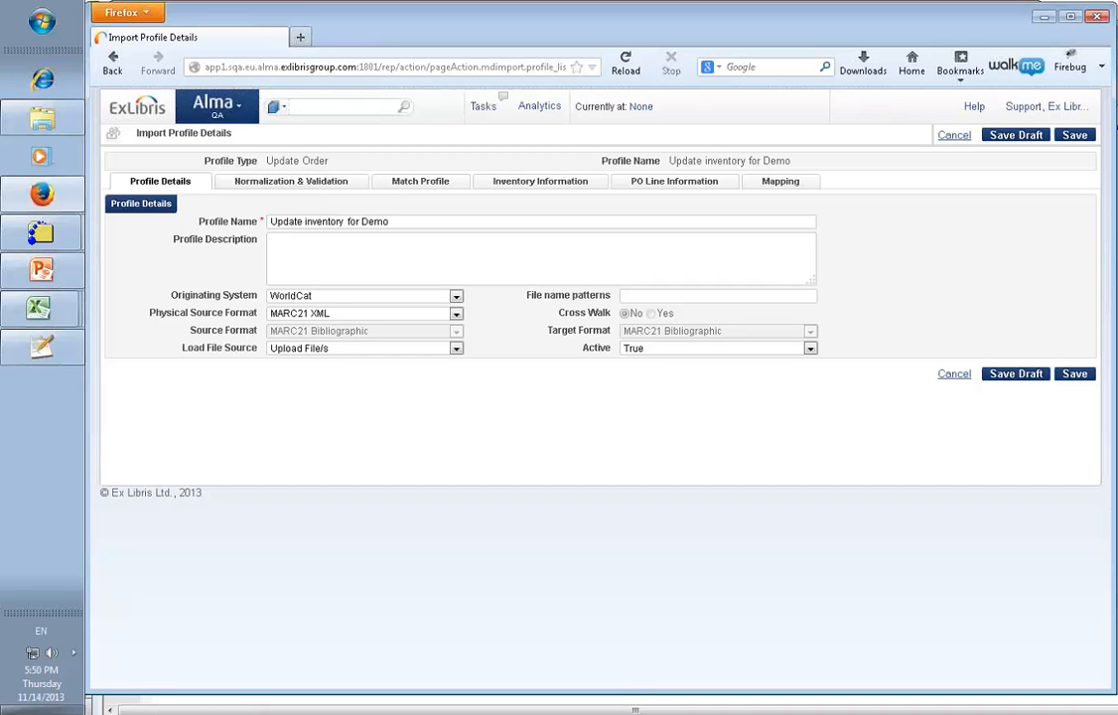
{"action": "left_click", "coordinate": [42, 346]}
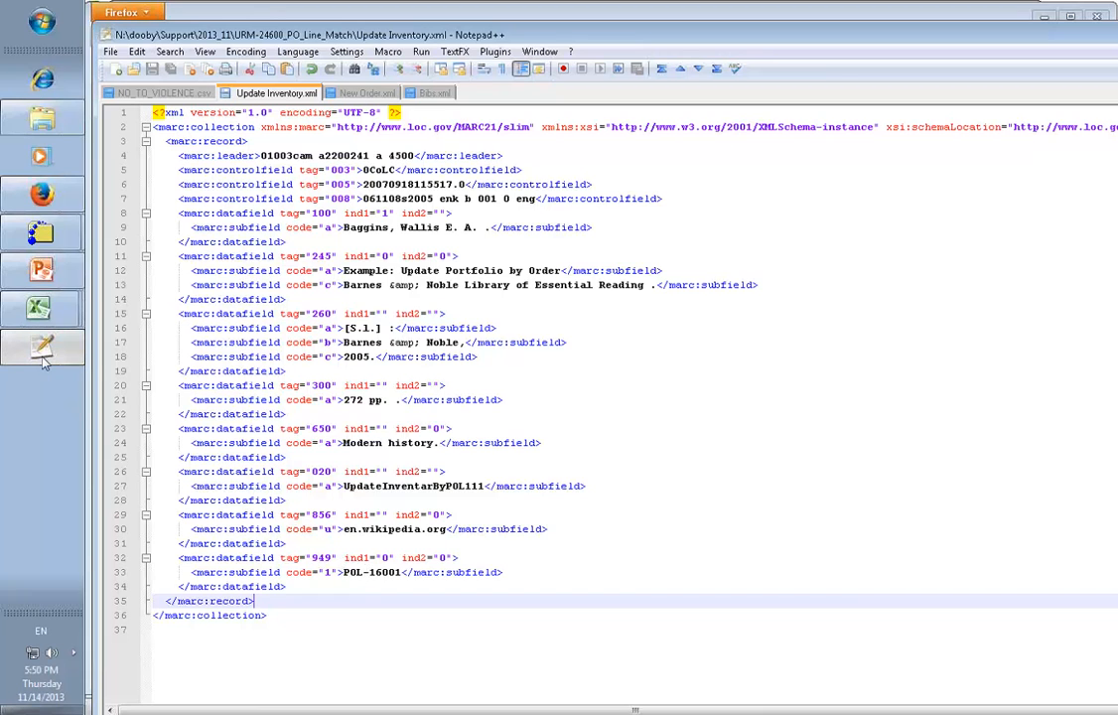
{"action": "left_click", "coordinate": [65, 200]}
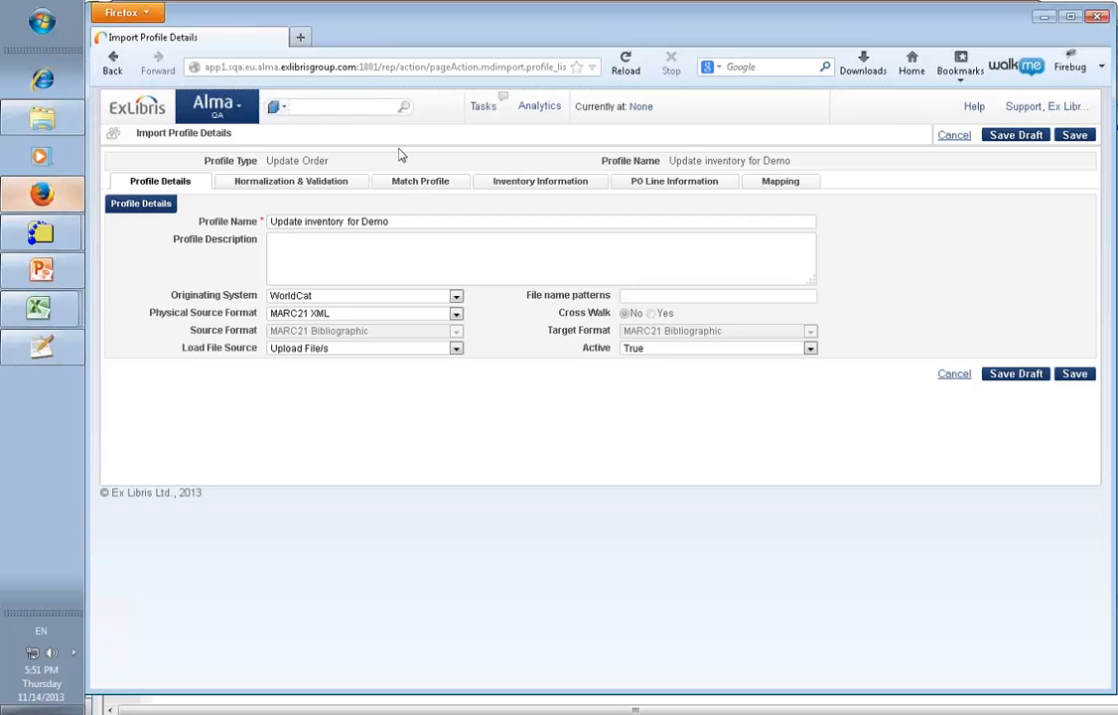
{"action": "left_click", "coordinate": [679, 185]}
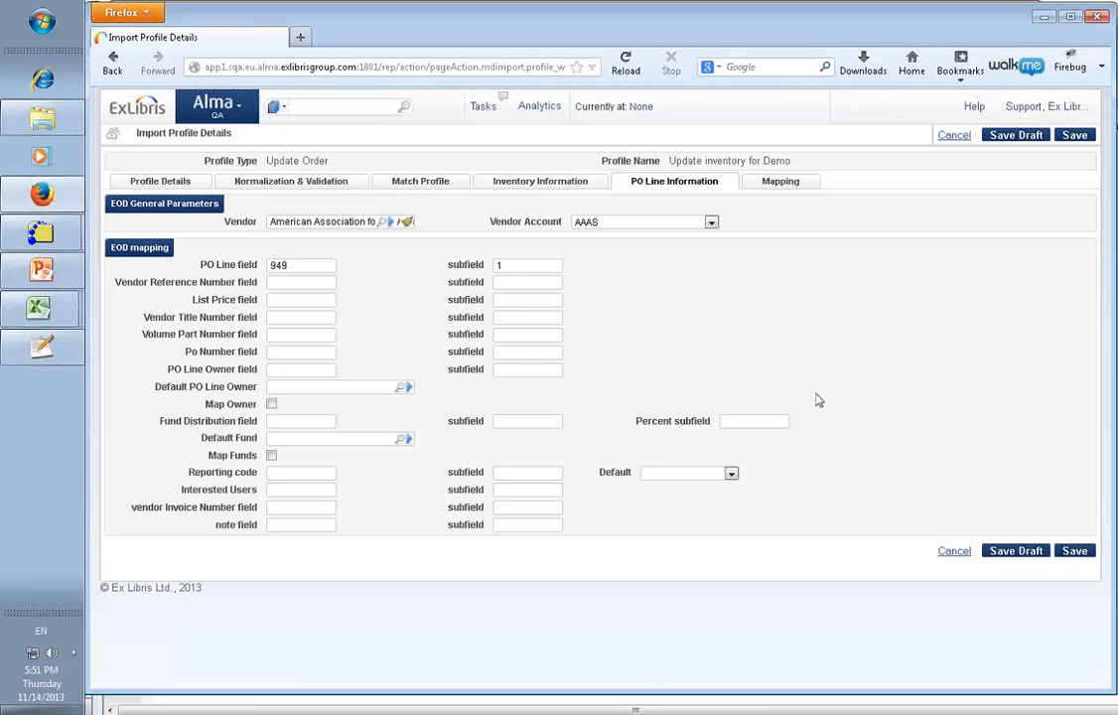
{"action": "left_click", "coordinate": [1075, 552]}
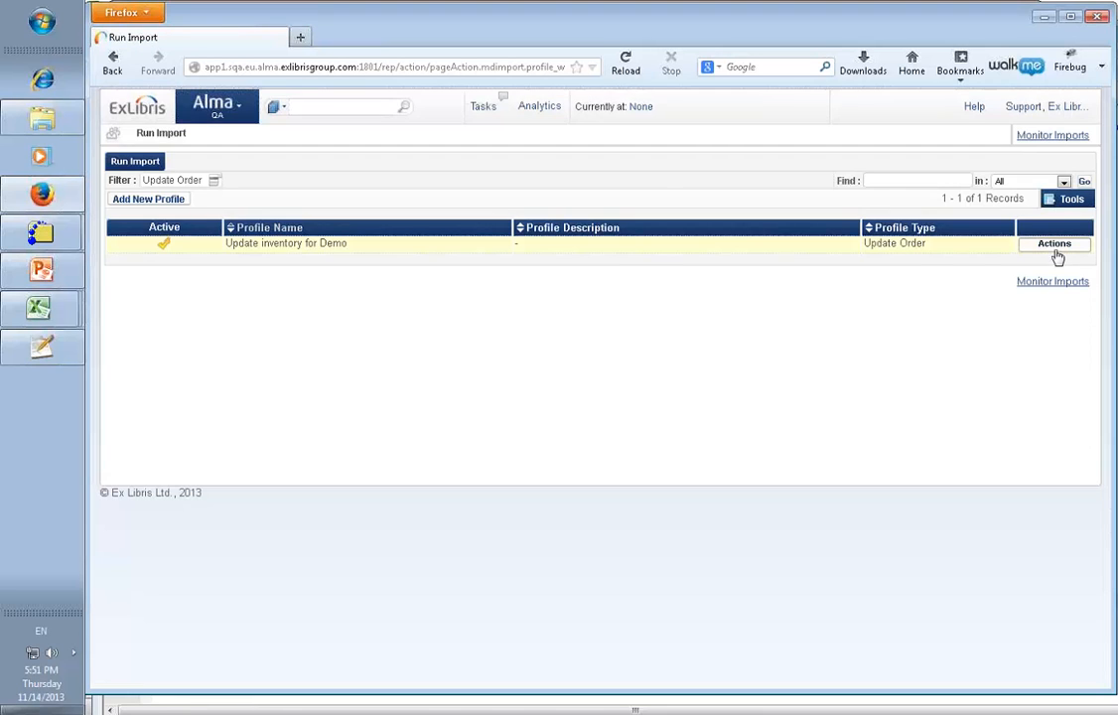
Step: Start a new import with the Update inventory for Demo profile and choose Update Inventory.xml as its file
{"action": "left_click", "coordinate": [1056, 250]}
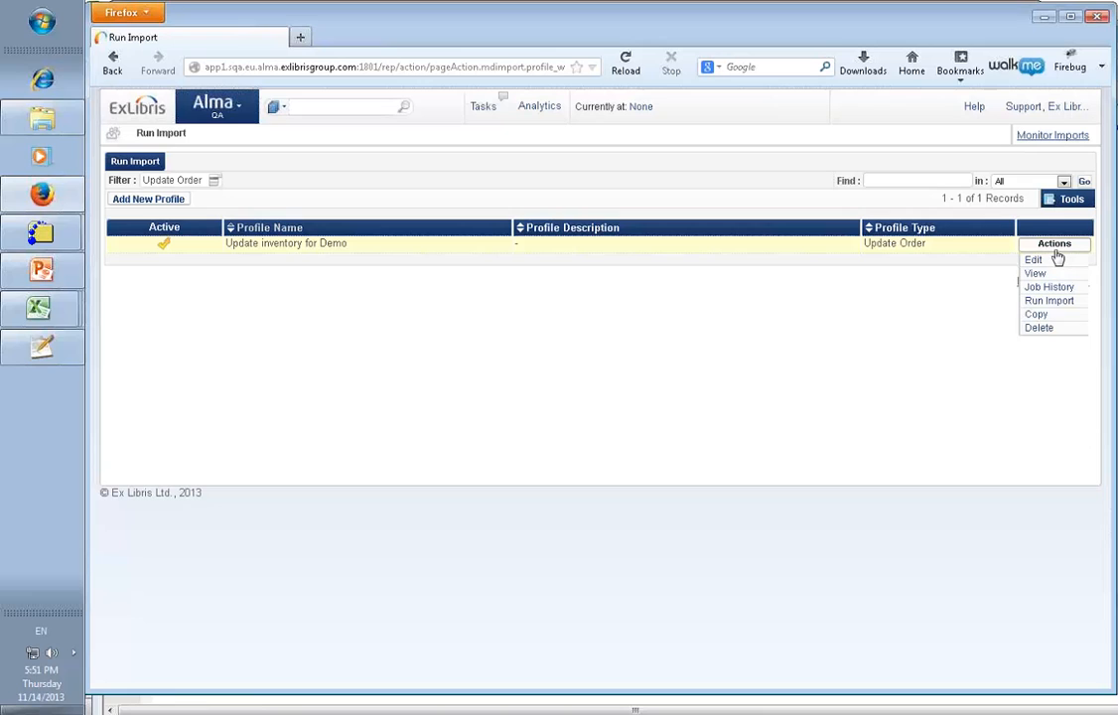
{"action": "left_click", "coordinate": [1039, 304]}
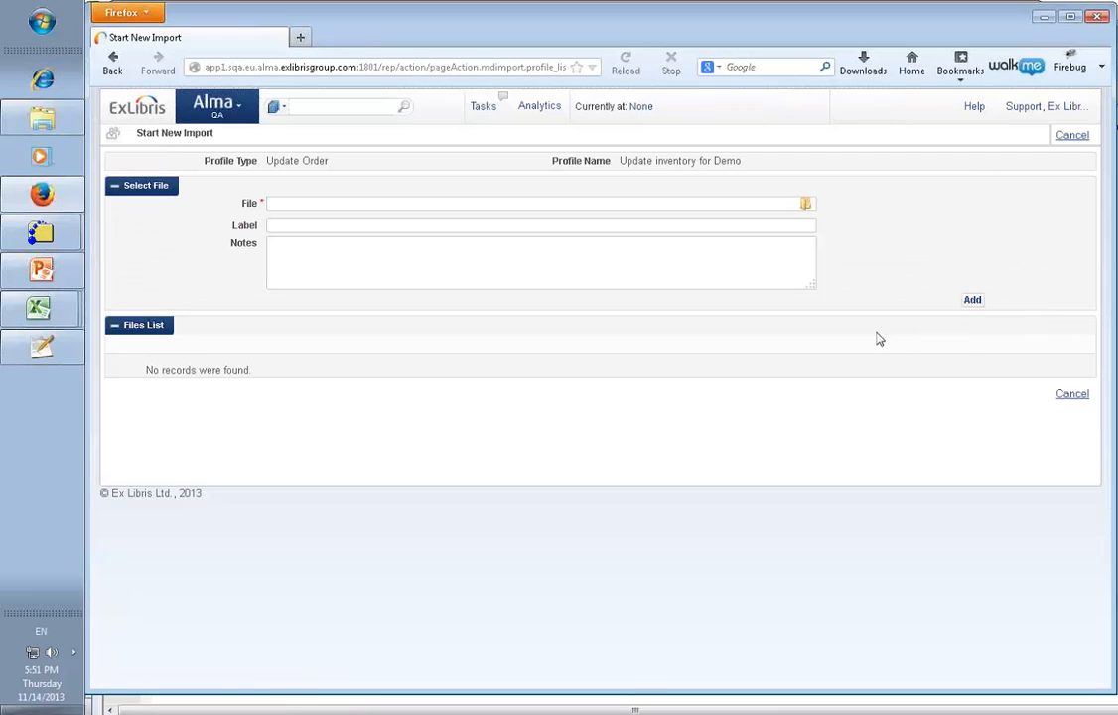
{"action": "left_click", "coordinate": [971, 301]}
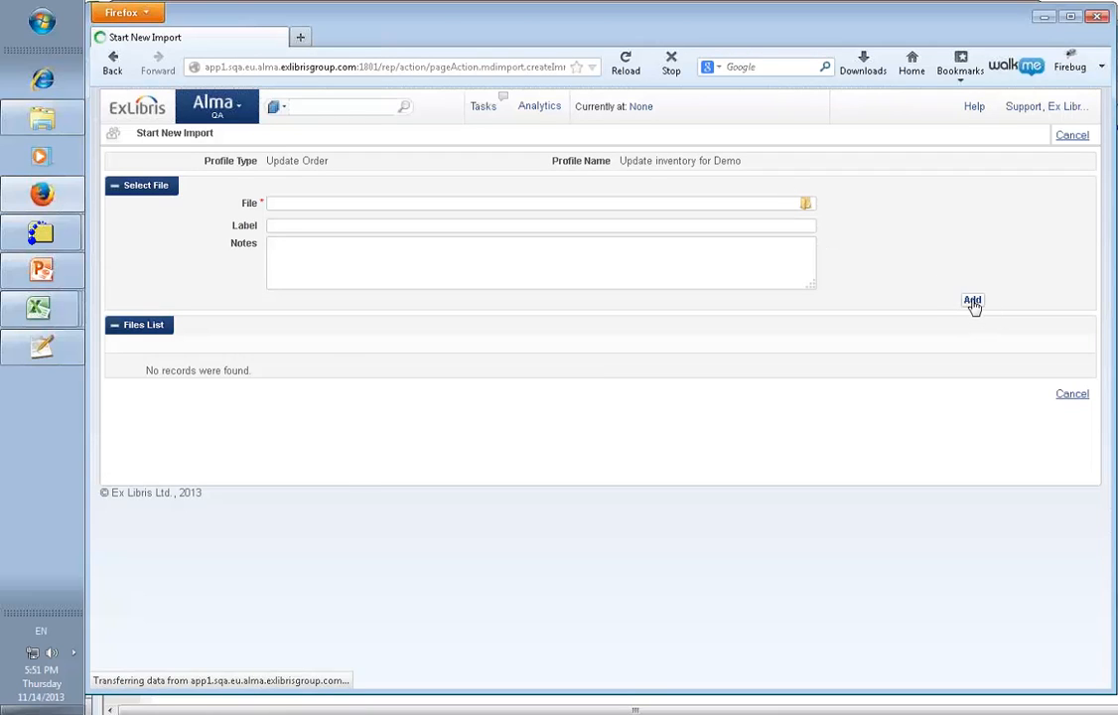
{"action": "left_click", "coordinate": [806, 240]}
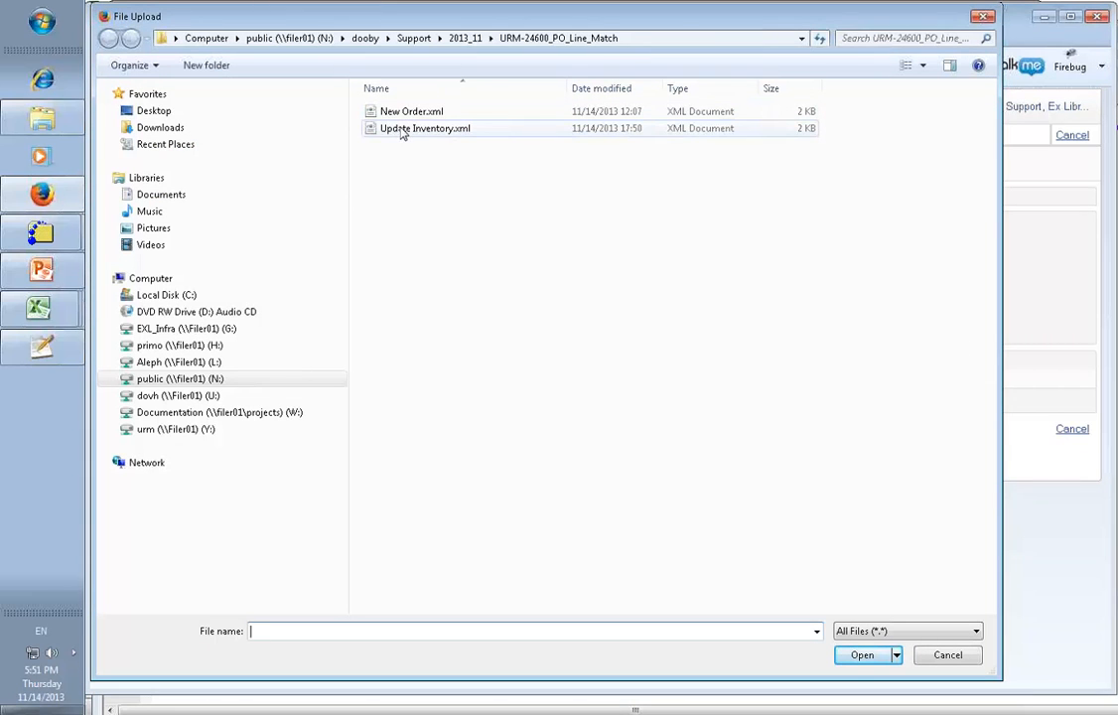
{"action": "left_click", "coordinate": [410, 131]}
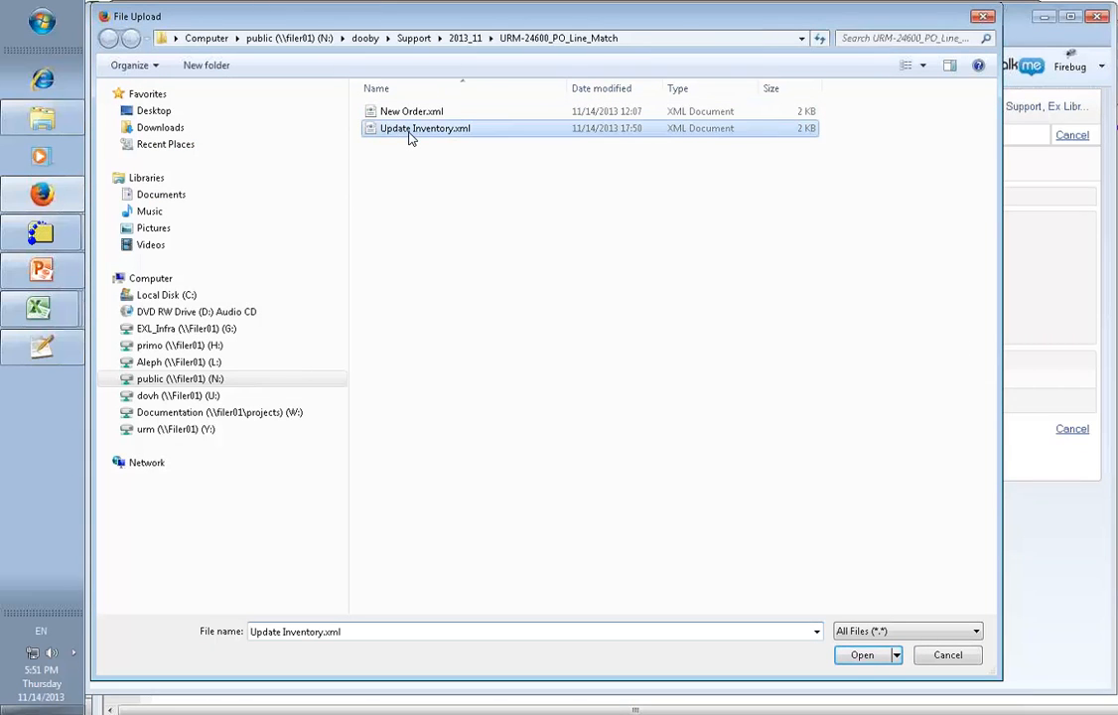
{"action": "left_click", "coordinate": [865, 659]}
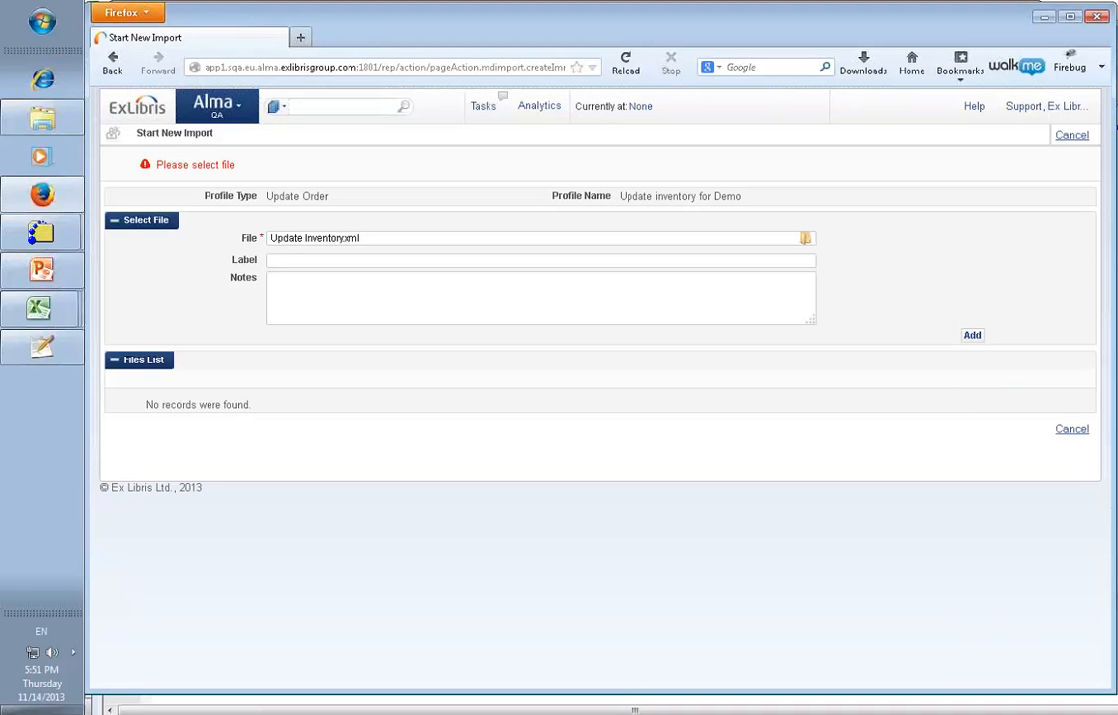
Step: Check the XML in Notepad++, return to Alma, add the selected file to the import's files list and submit the import
{"action": "key", "text": "alt+Tab"}
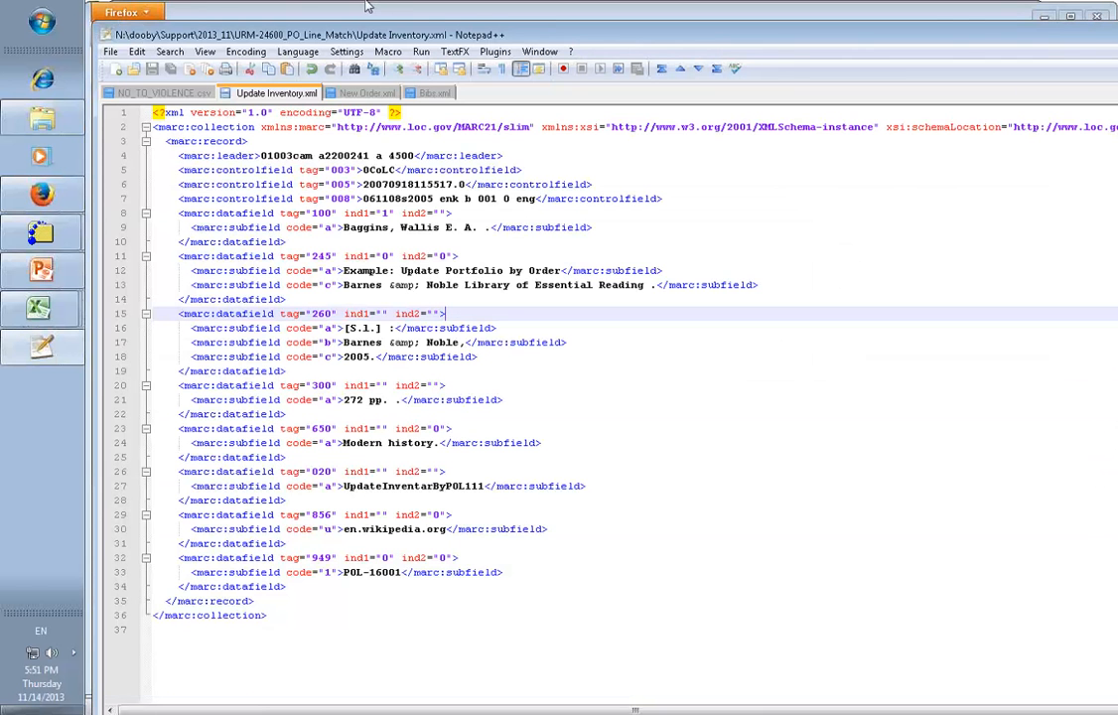
{"action": "left_click", "coordinate": [308, 17]}
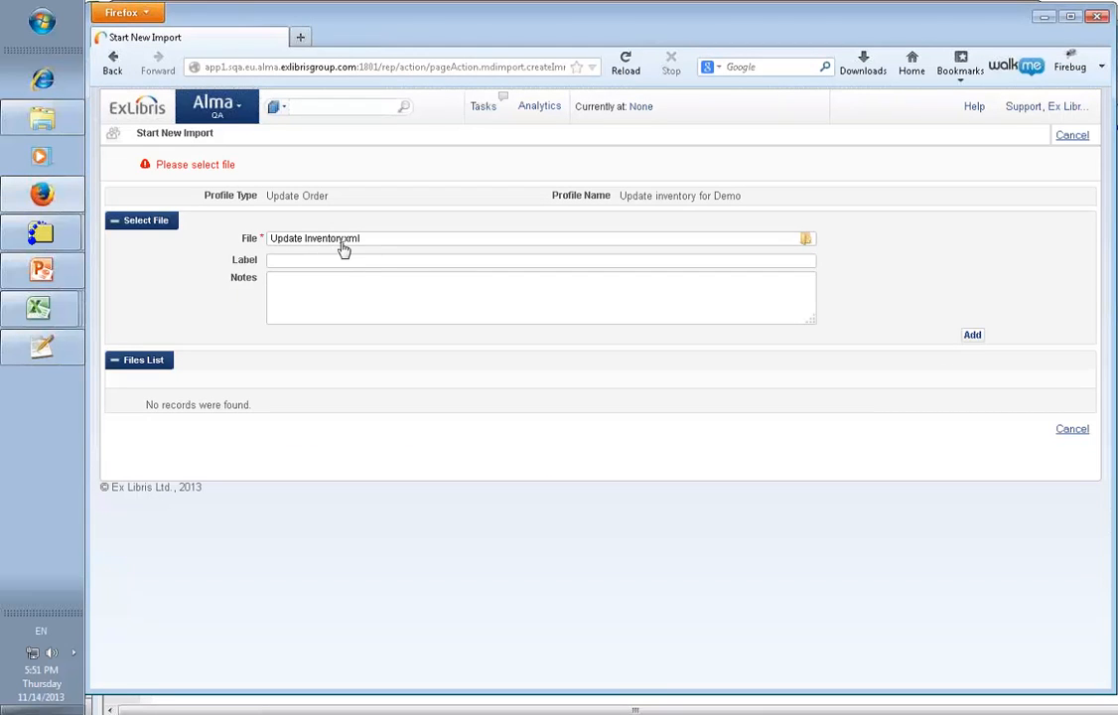
{"action": "left_click", "coordinate": [977, 337]}
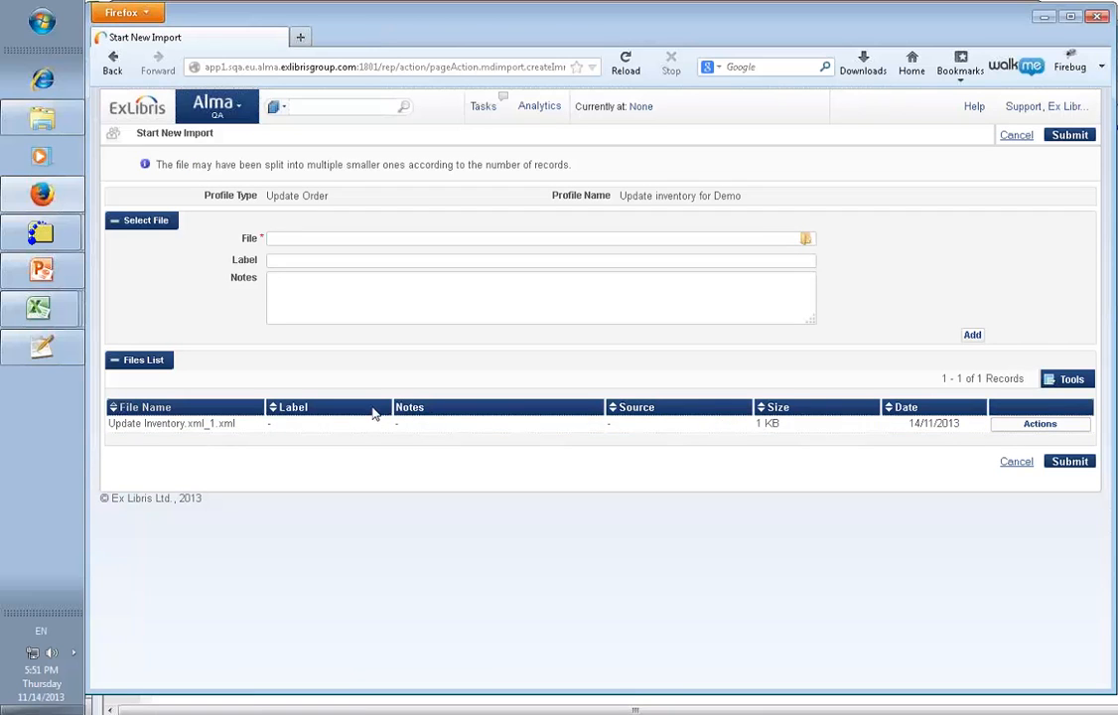
{"action": "left_click", "coordinate": [1069, 462]}
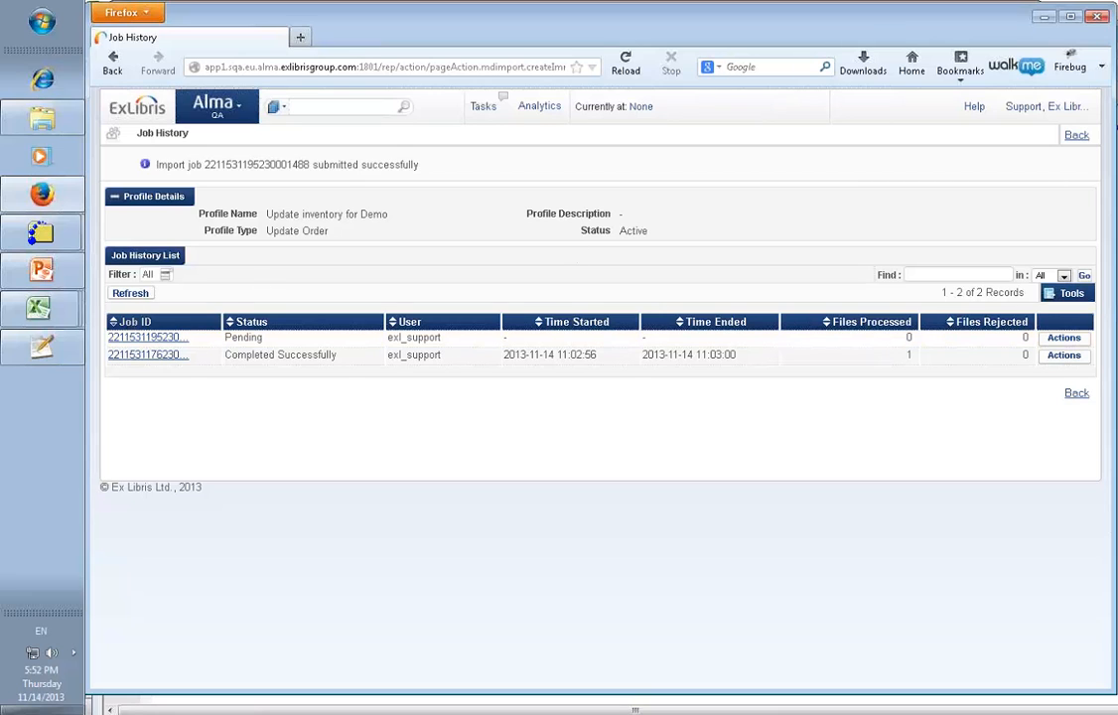
Step: Refresh the job history and open the imported records of the newly submitted import job
{"action": "left_click", "coordinate": [131, 296]}
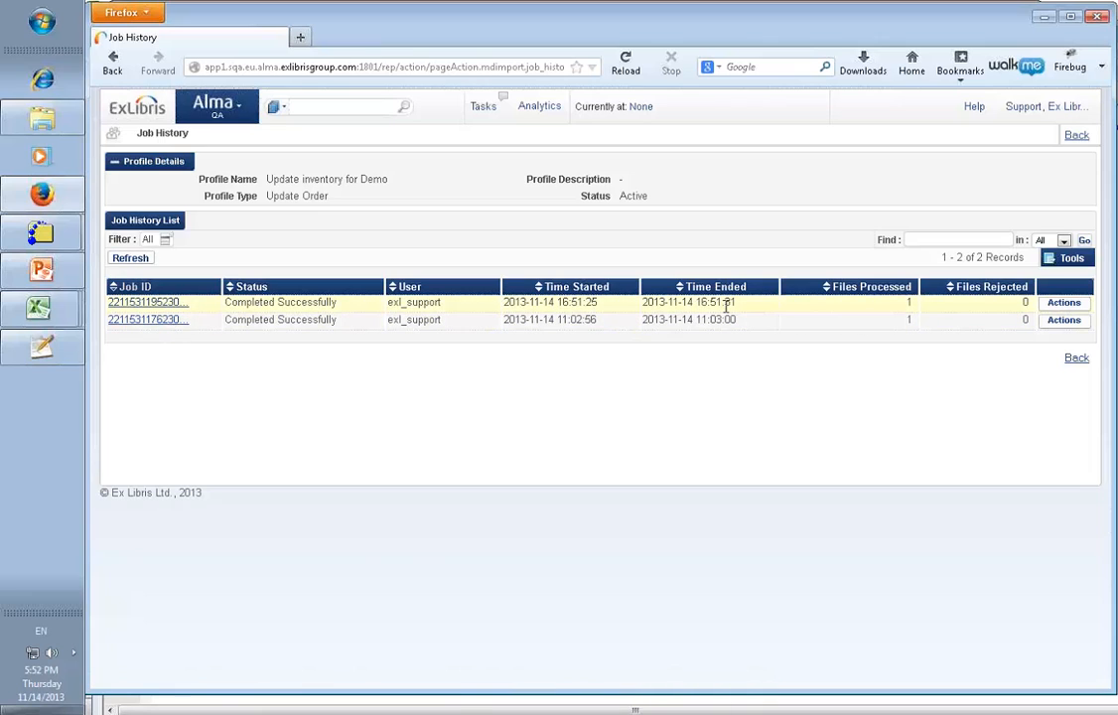
{"action": "left_click", "coordinate": [1061, 307]}
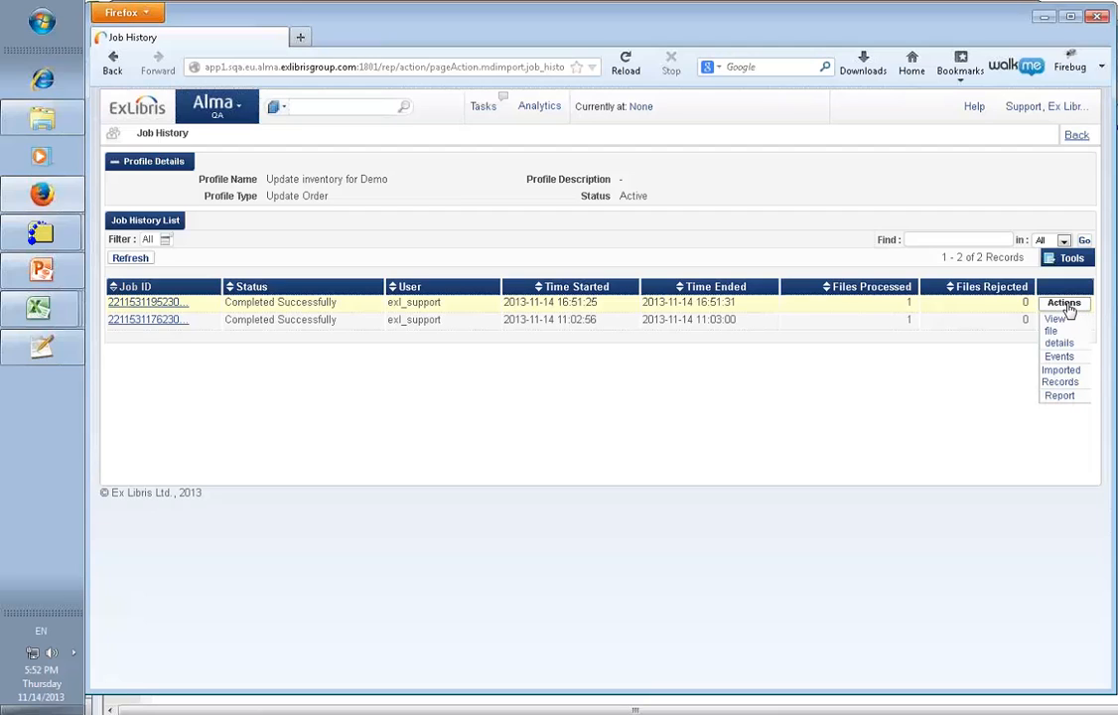
{"action": "left_click", "coordinate": [1060, 386]}
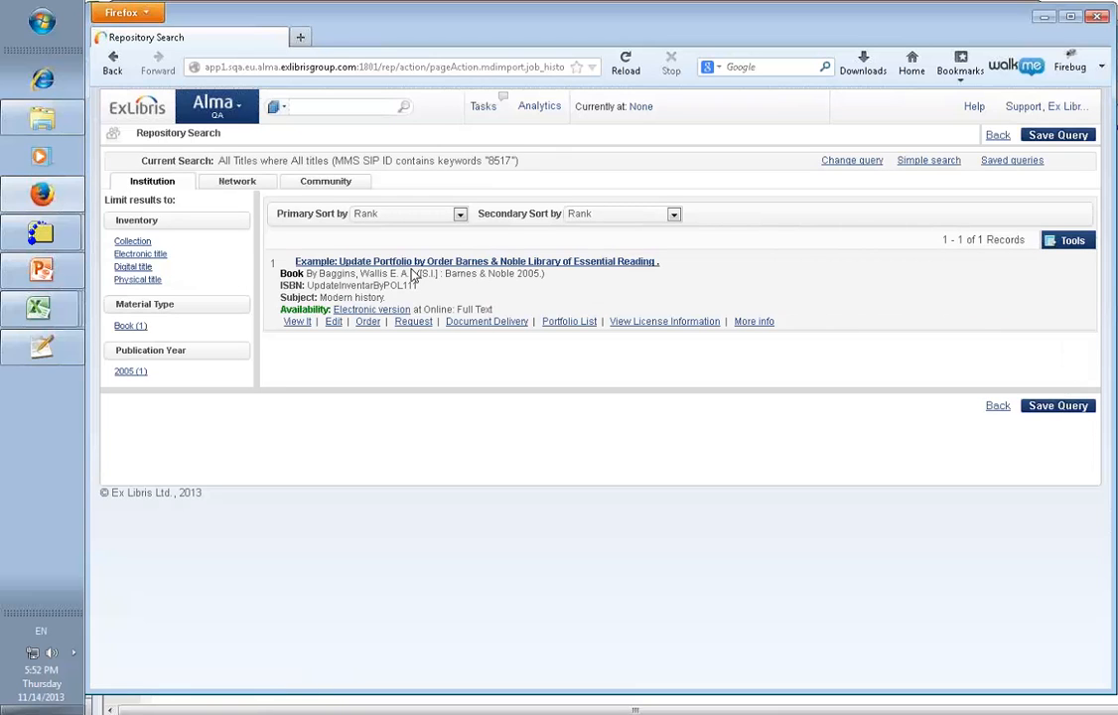
Step: Open the portfolio of the imported title's electronic version and check the URL in its linking information
{"action": "left_click", "coordinate": [395, 310]}
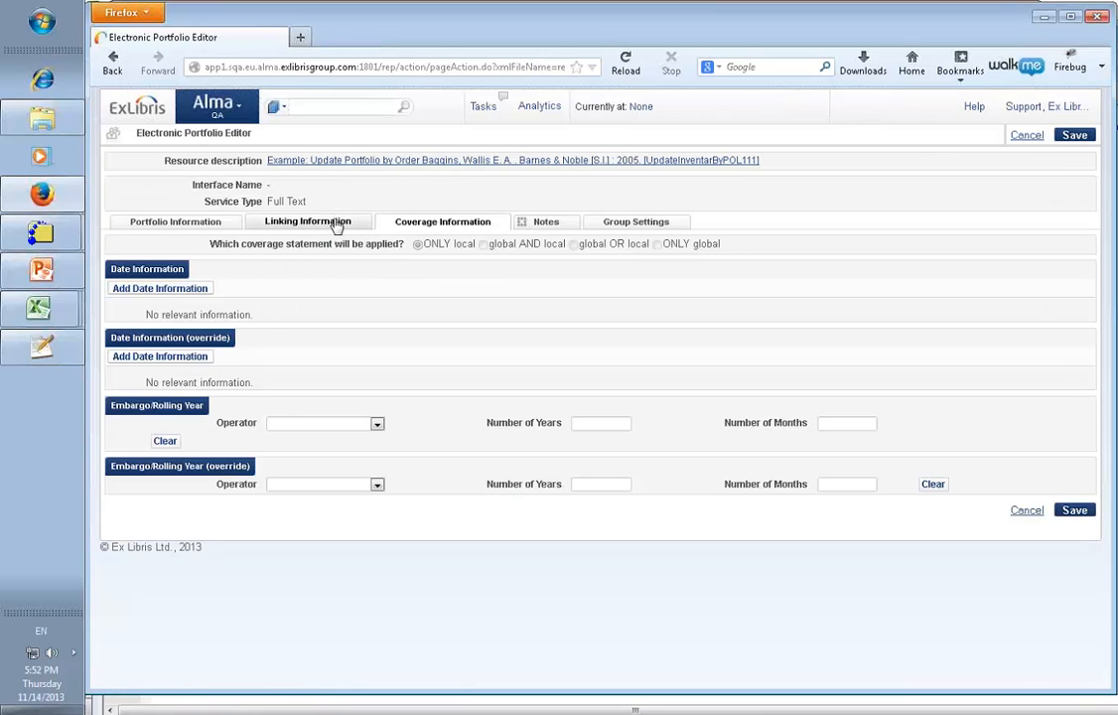
{"action": "left_click", "coordinate": [338, 224]}
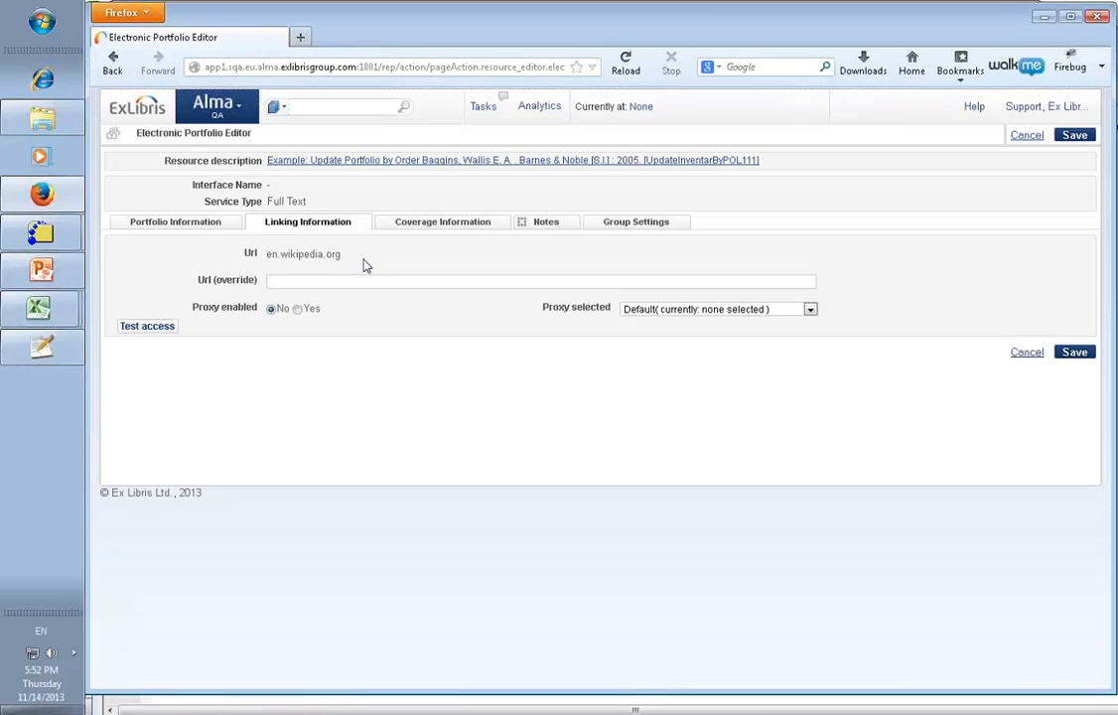
{"action": "left_click_drag", "start_coordinate": [342, 255], "coordinate": [272, 256]}
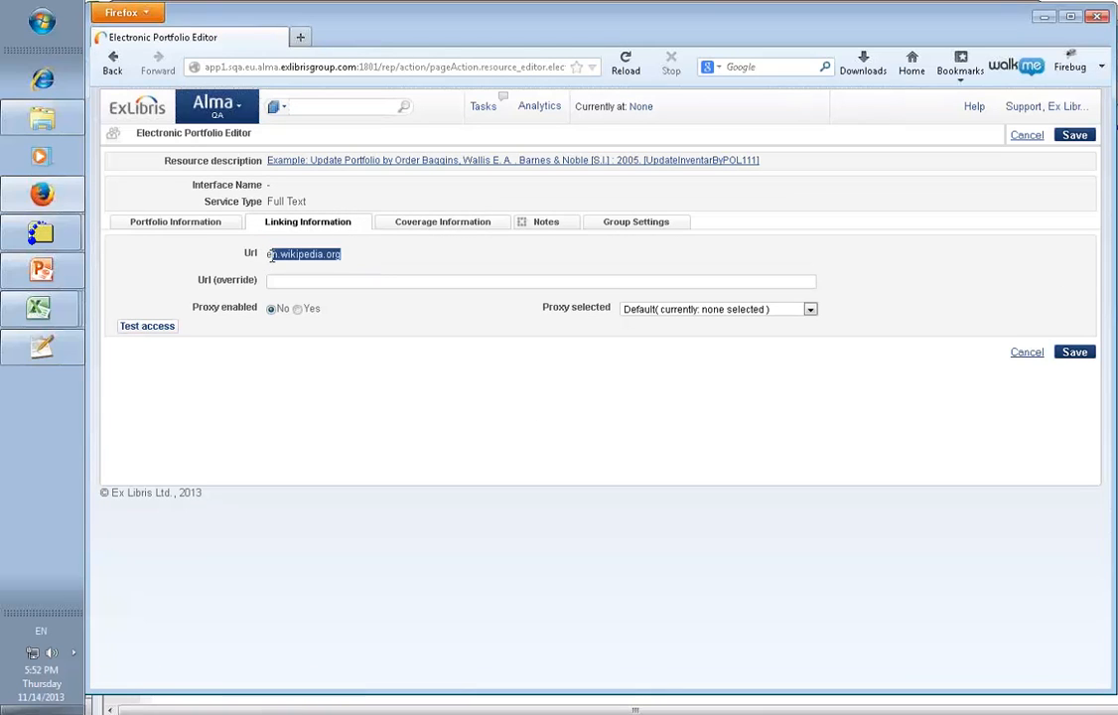
{"action": "double_click", "coordinate": [288, 257]}
{"action": "left_click", "coordinate": [417, 274]}
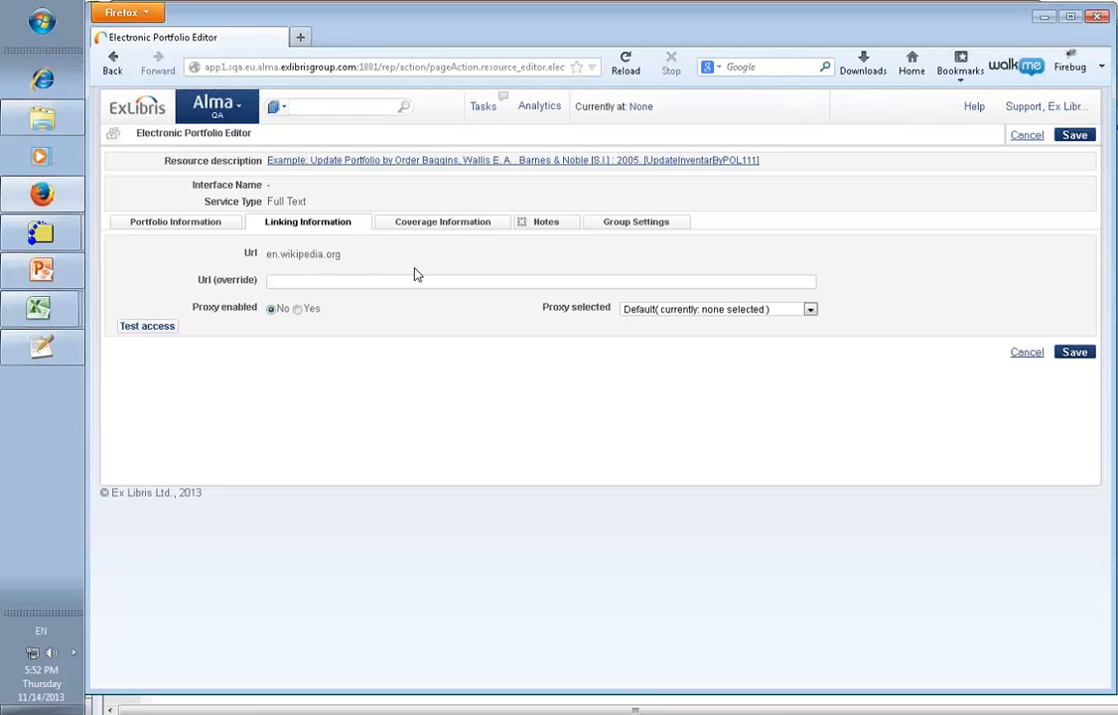